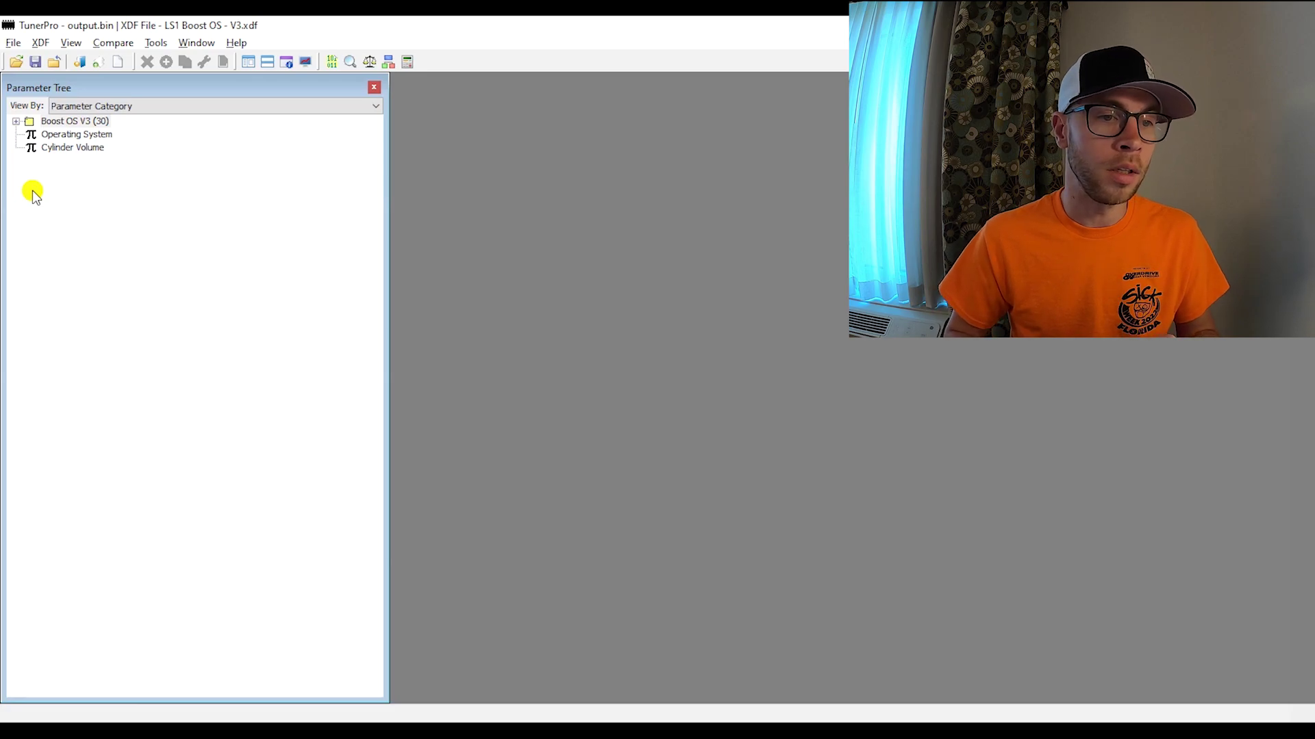
# Step: Expand the Boost OS V3 category and its Boost Tables folder to list the boost parameters
pyautogui.doubleClick(29, 121)
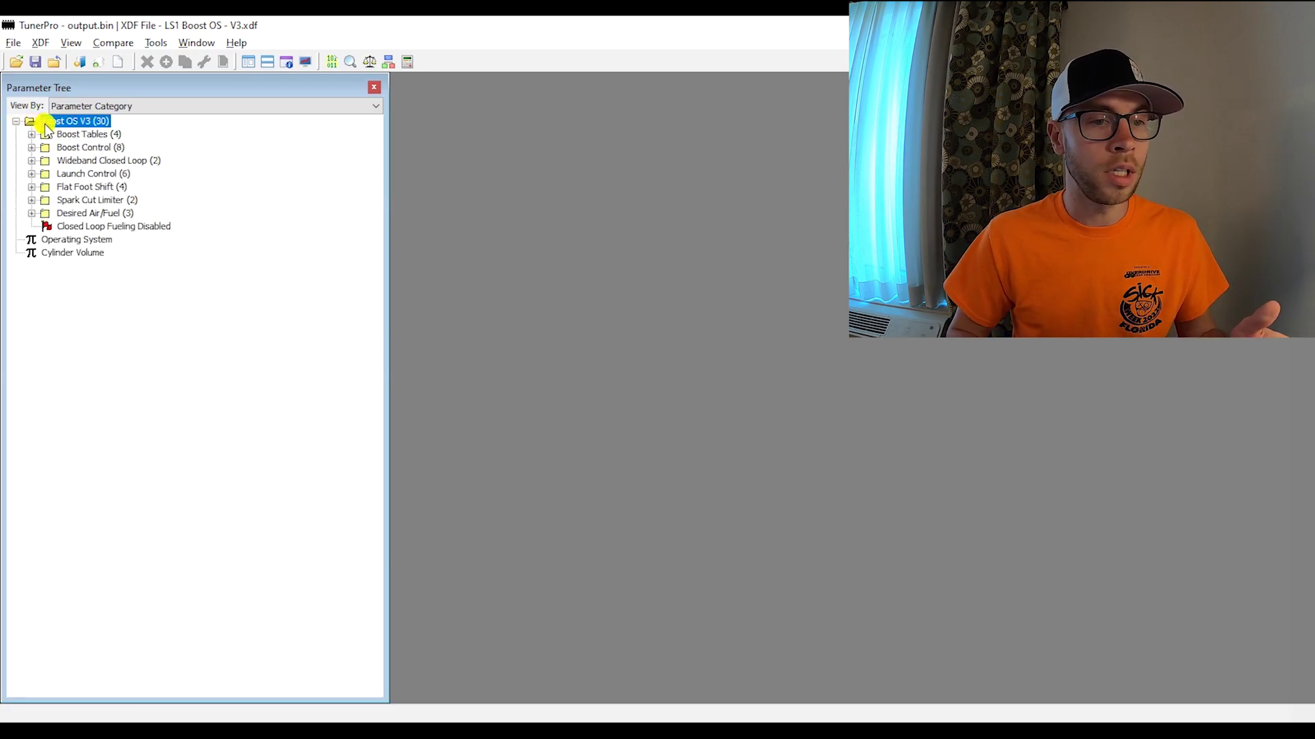
pyautogui.click(189, 126)
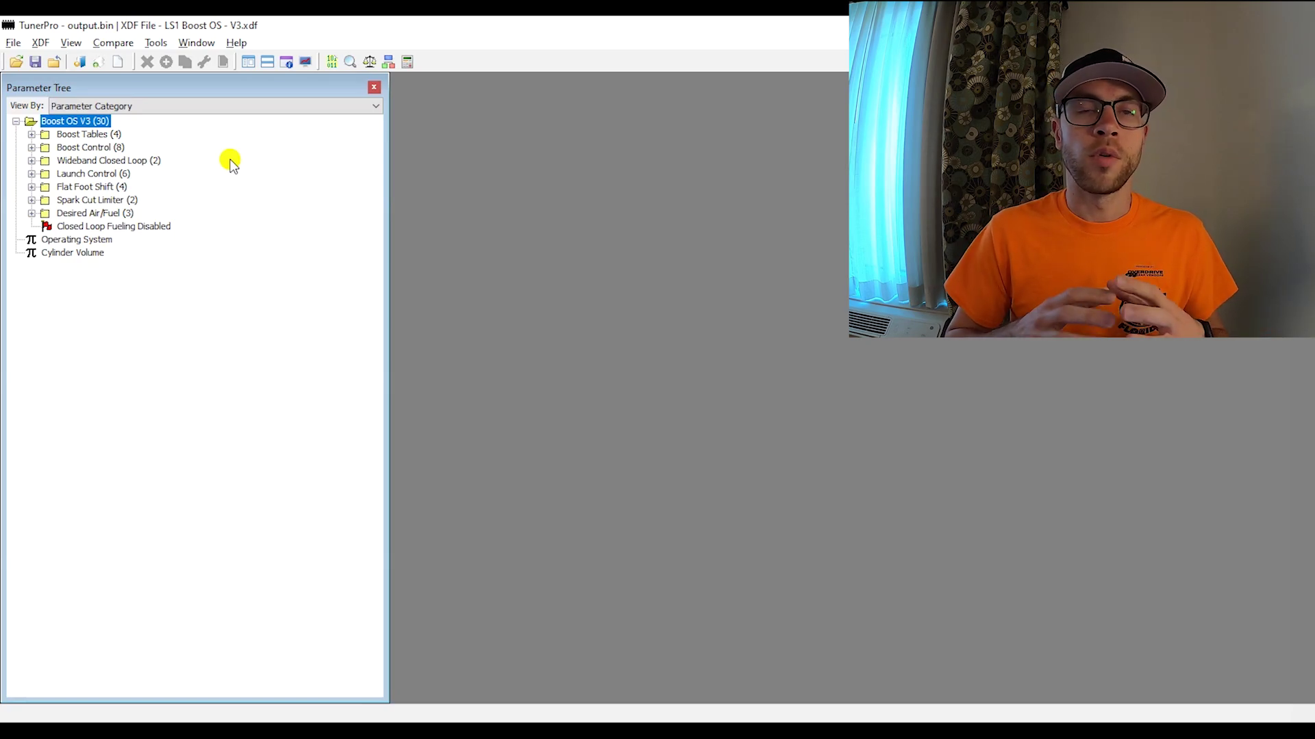
pyautogui.click(31, 134)
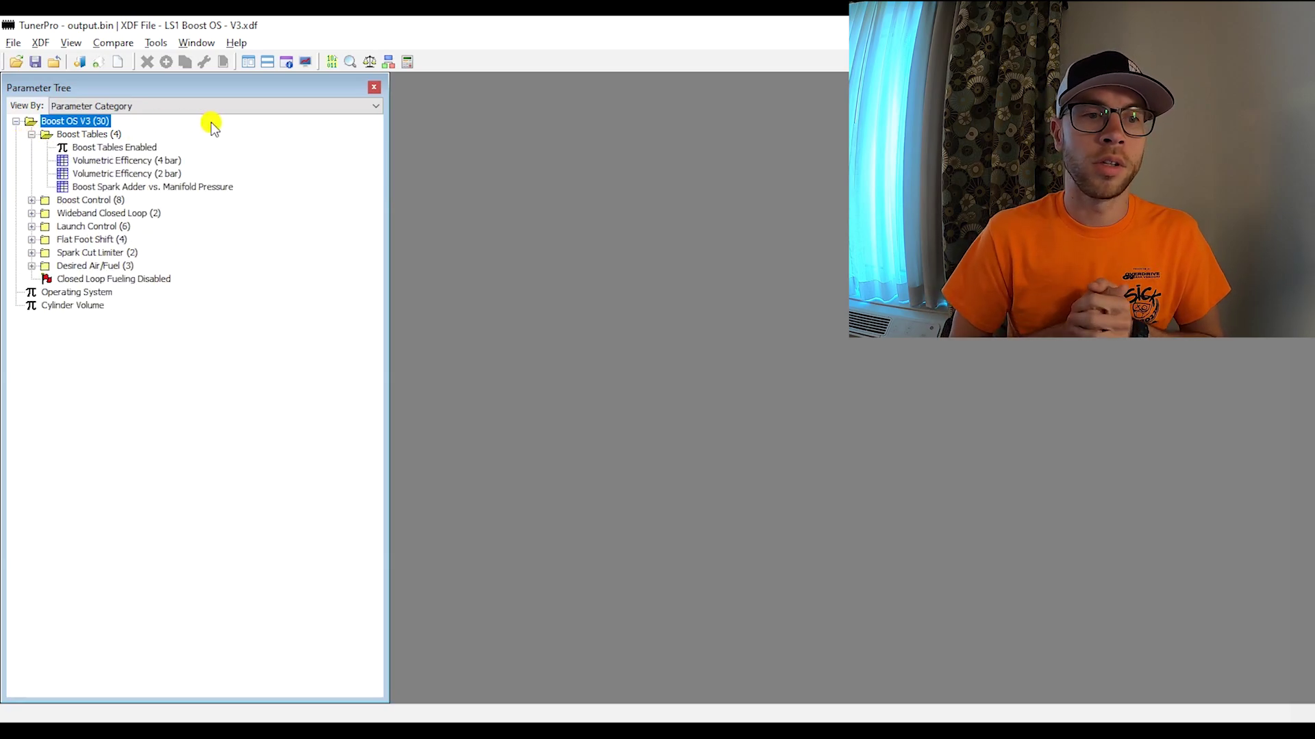
pyautogui.click(104, 135)
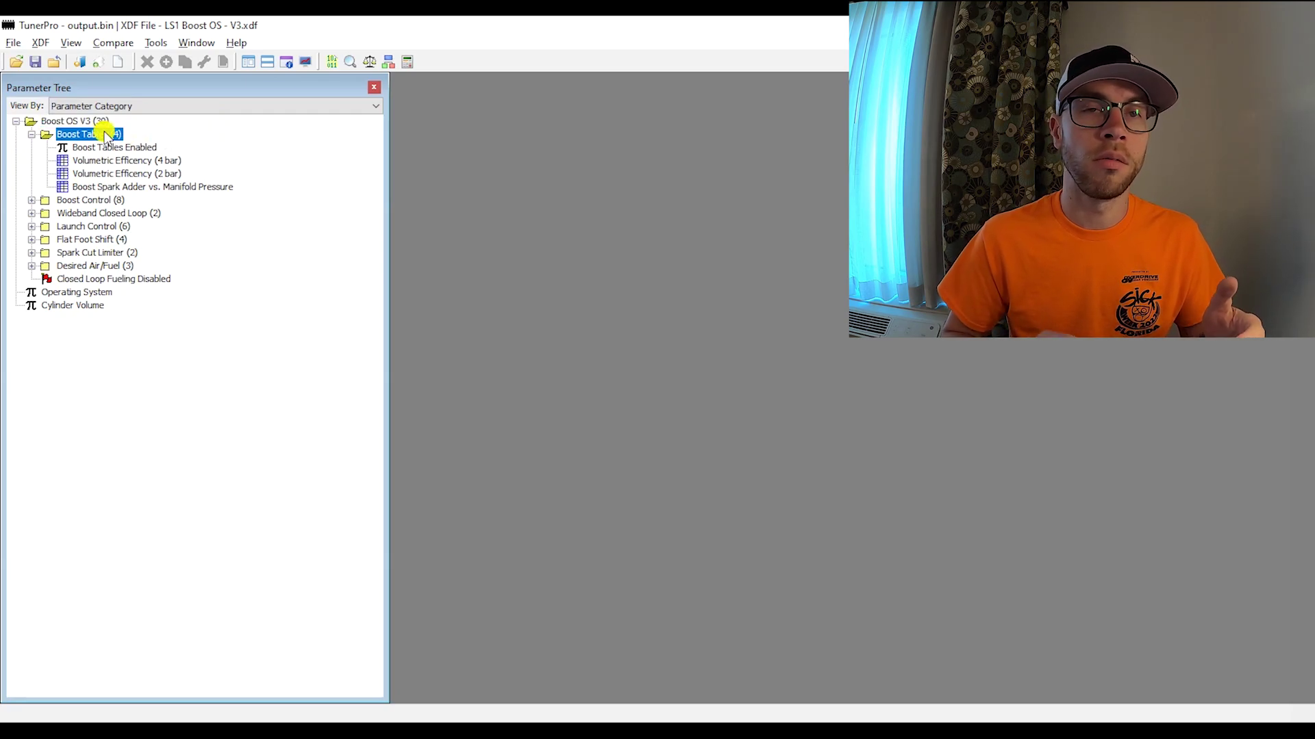
# Step: Review the descriptions of the Boost Tables Enabled option and the Volumetric Efficency 4 bar and 2 bar tables
pyautogui.moveTo(140, 149)
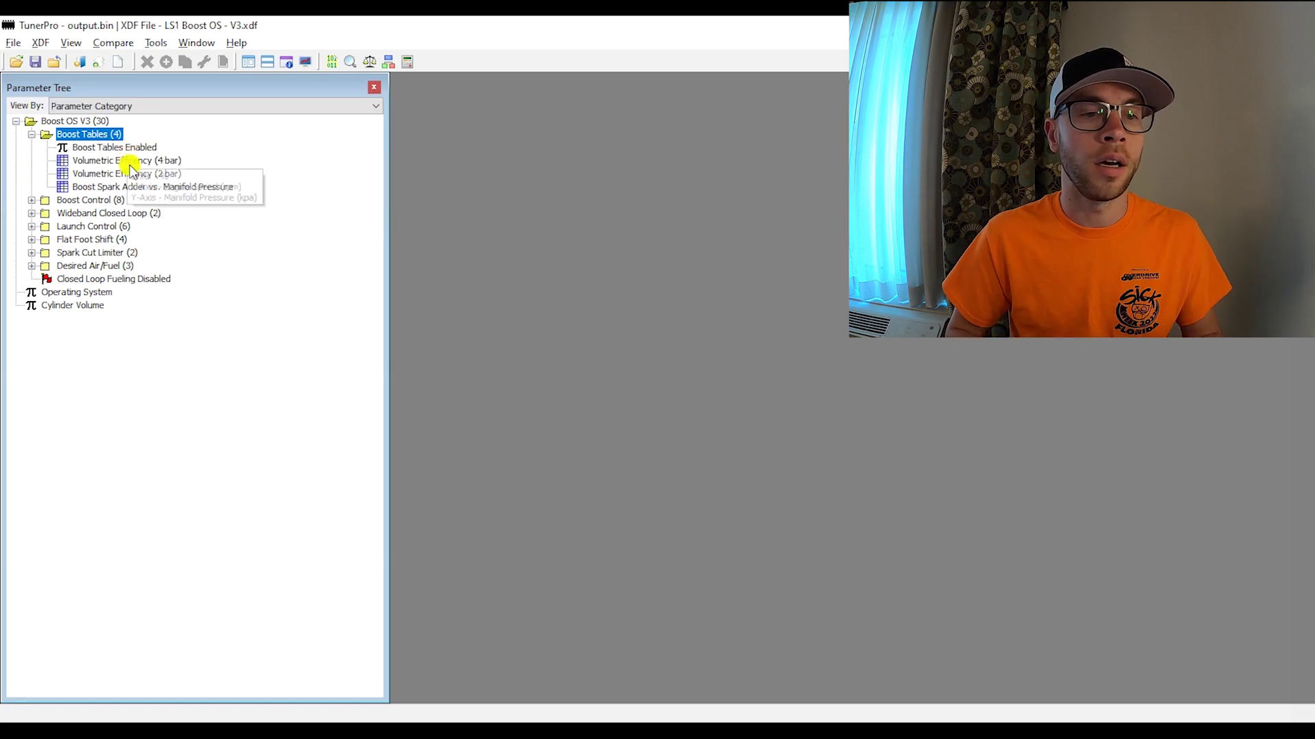
pyautogui.click(132, 185)
pyautogui.click(134, 173)
pyautogui.click(133, 160)
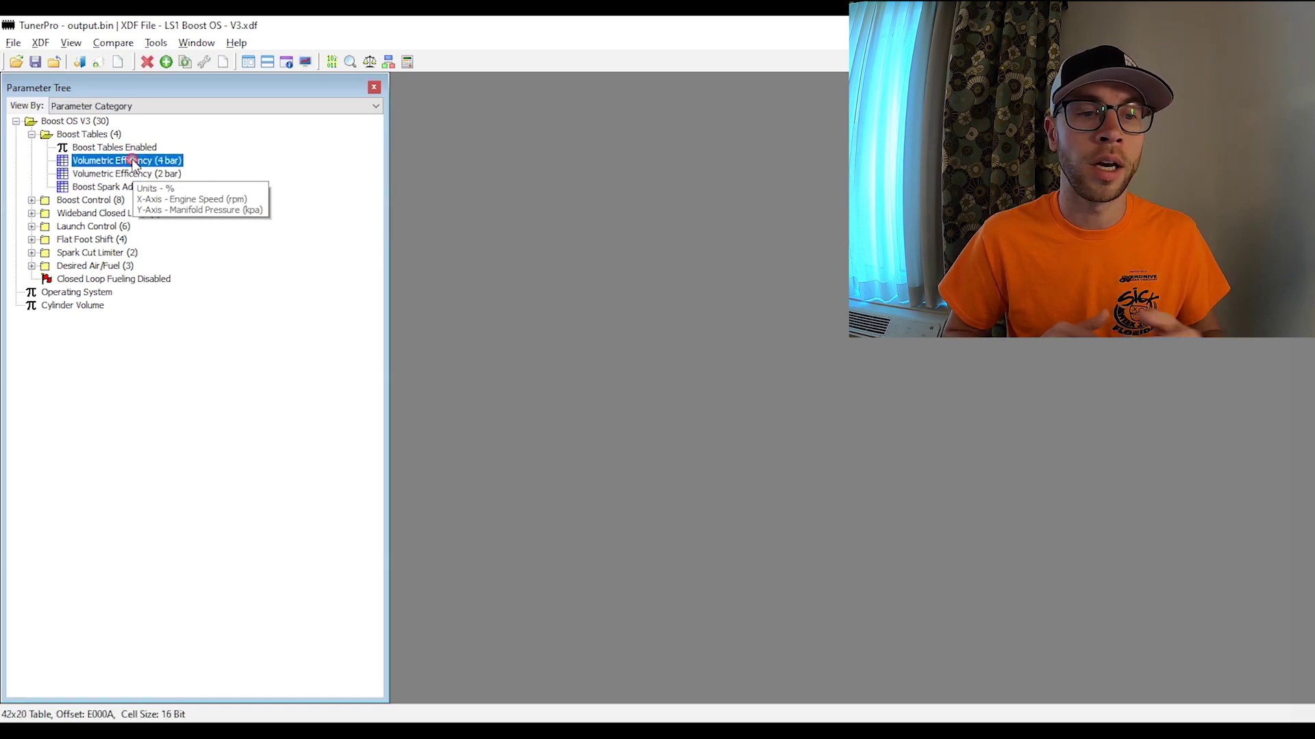
pyautogui.click(134, 173)
pyautogui.click(134, 149)
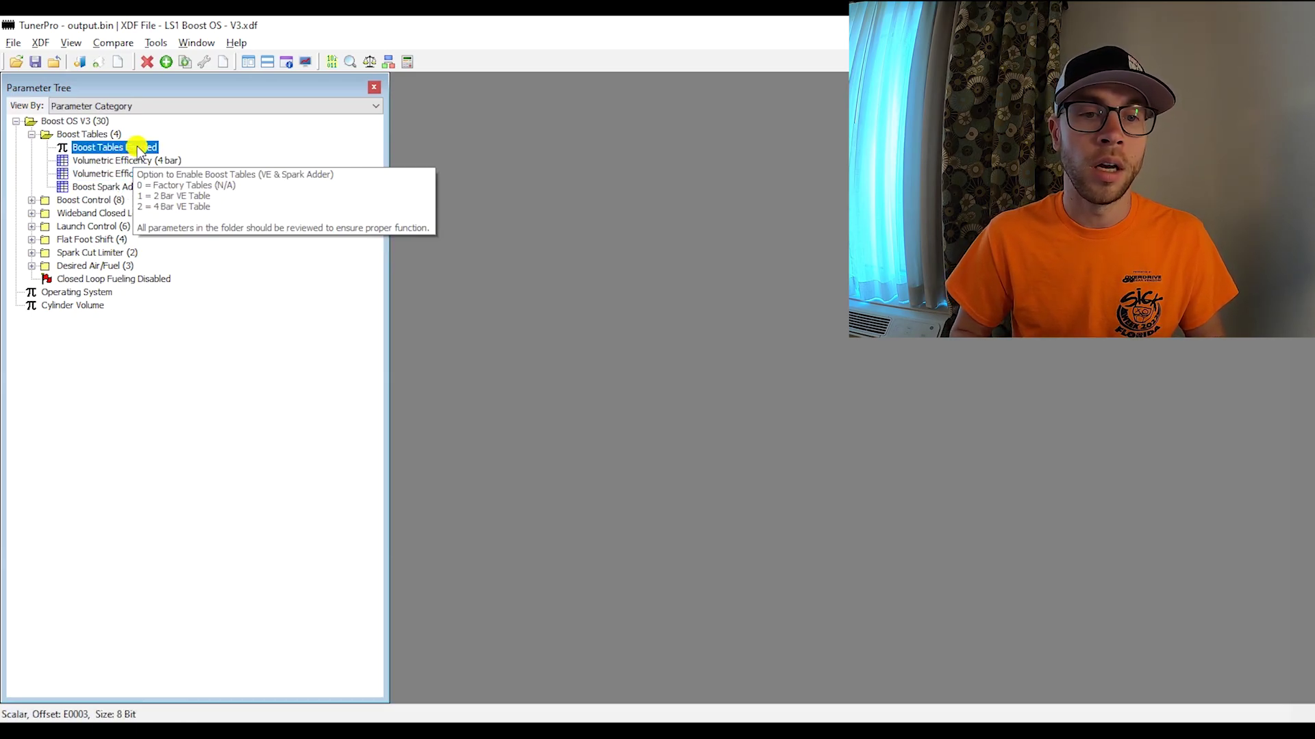
# Step: Set Boost Tables Enabled to 1 for the 2 bar VE table and save the parameter
pyautogui.doubleClick(137, 149)
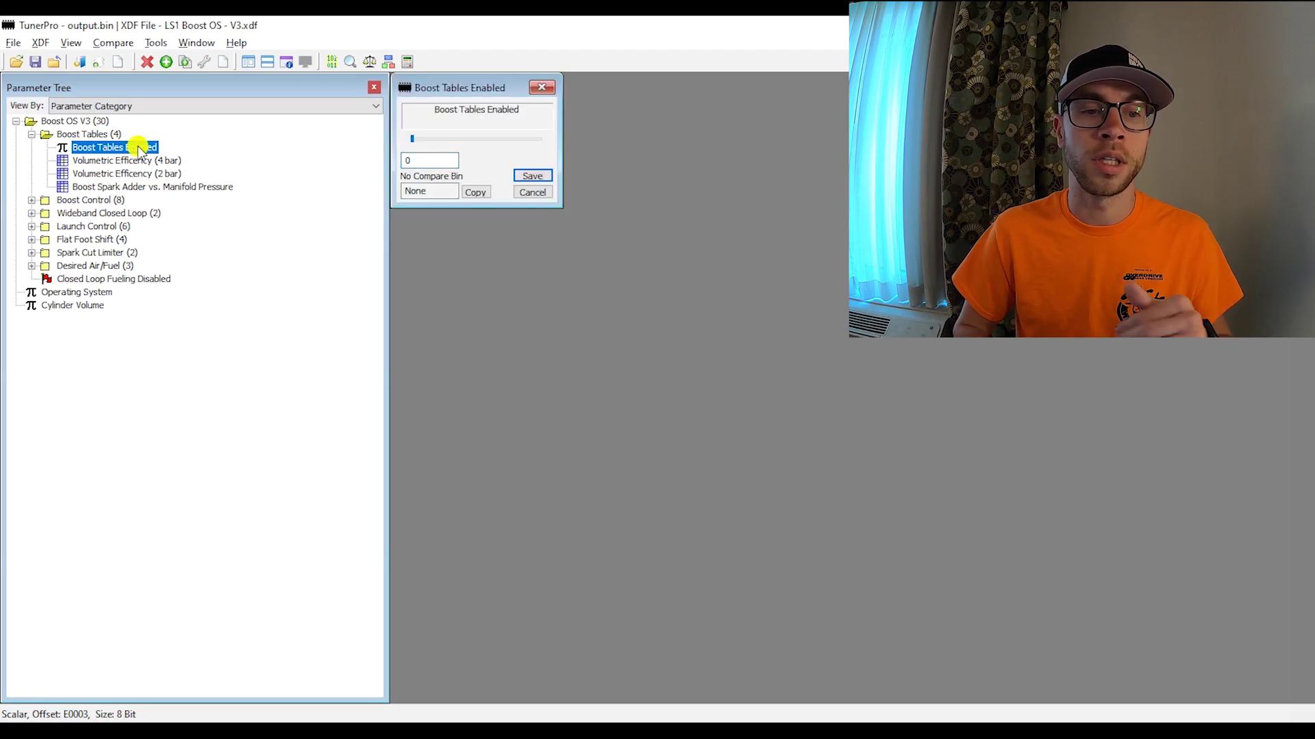
pyautogui.moveTo(142, 148)
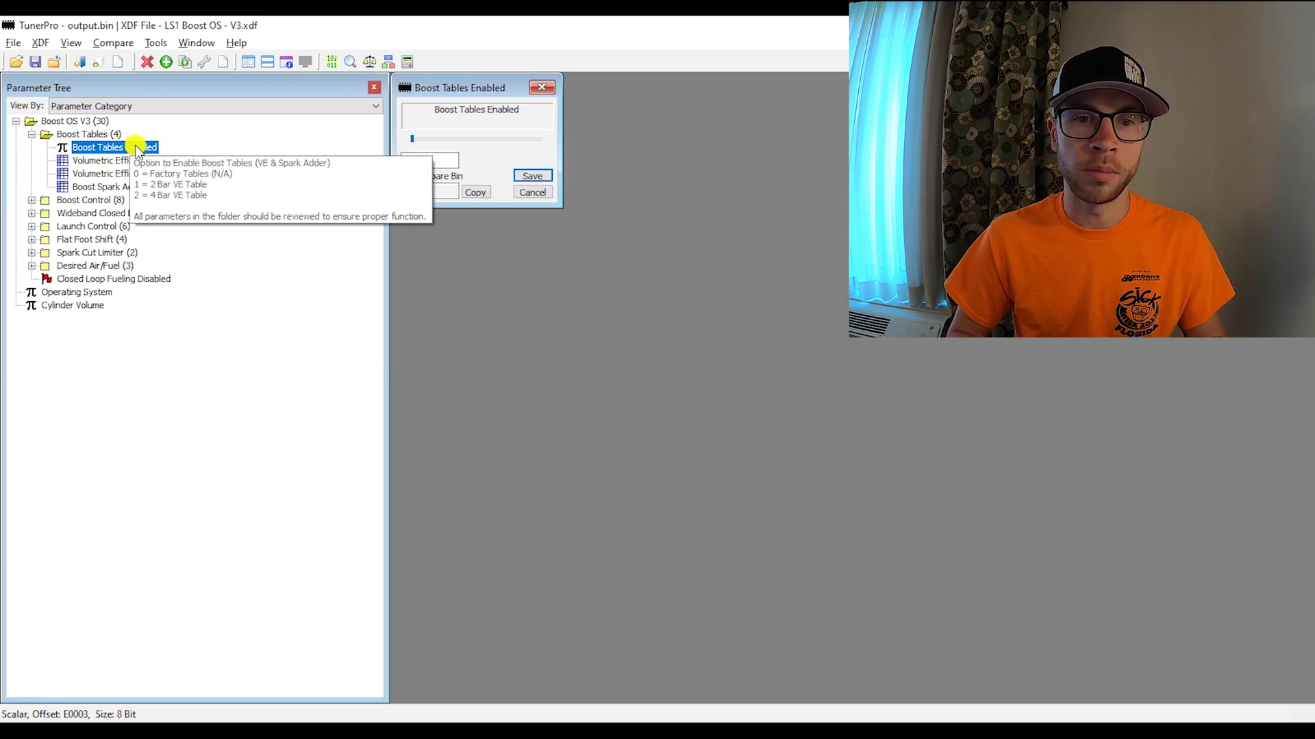
pyautogui.click(410, 160)
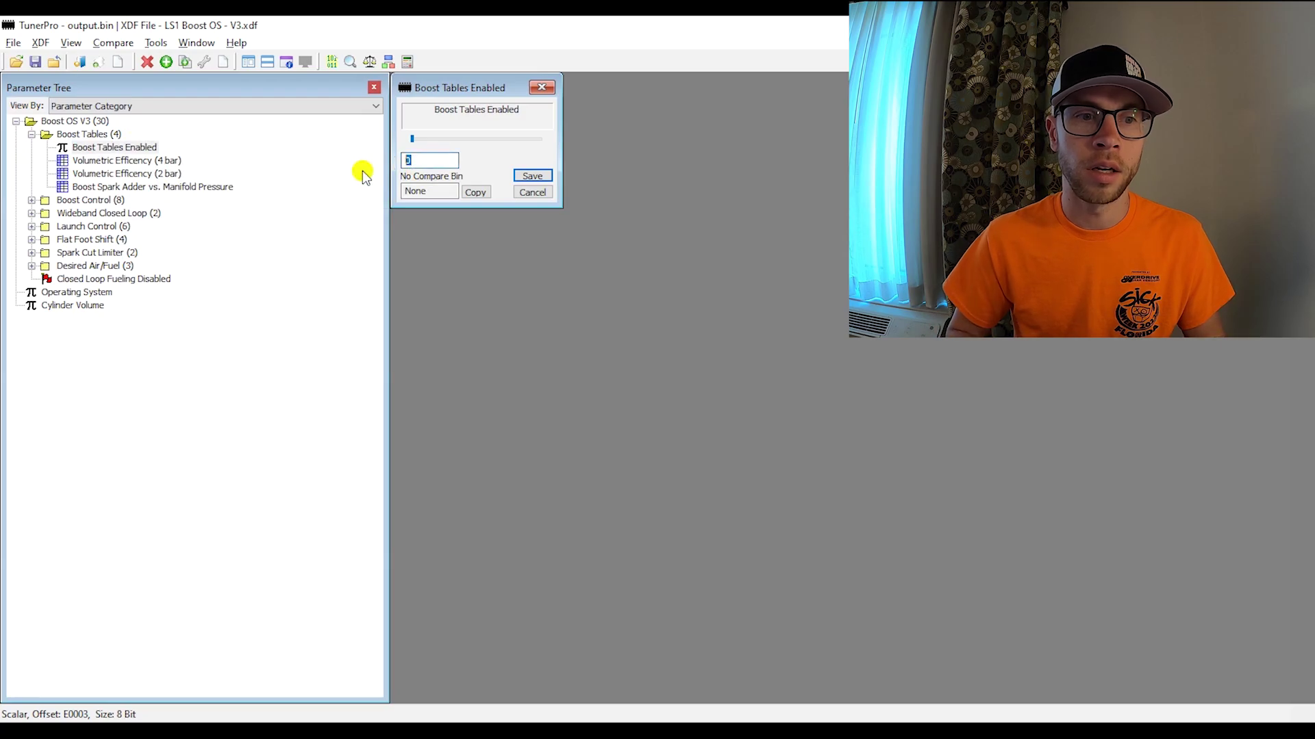
pyautogui.write('1')
pyautogui.click(532, 176)
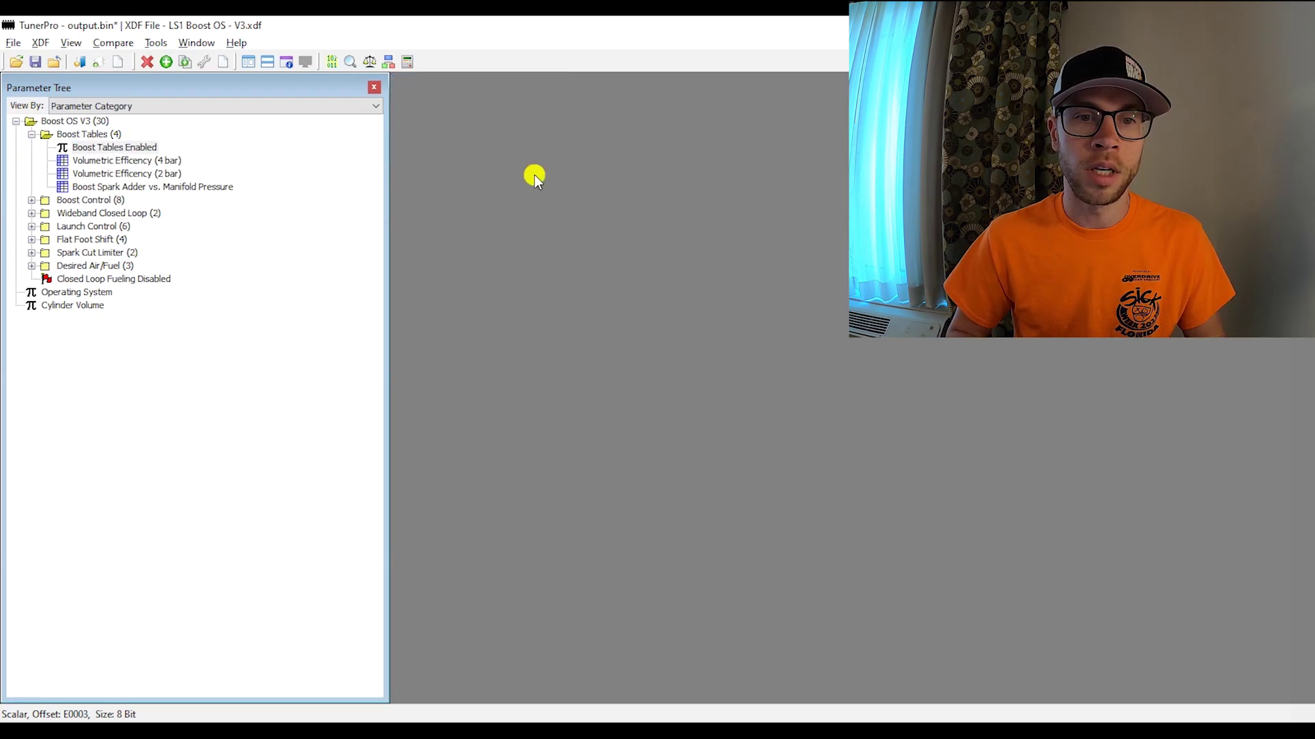
# Step: Examine the Volumetric Efficency (2 bar) table by highlighting its 15–105 kPa rows and its 105–220 kPa rows, and close it
pyautogui.moveTo(157, 174)
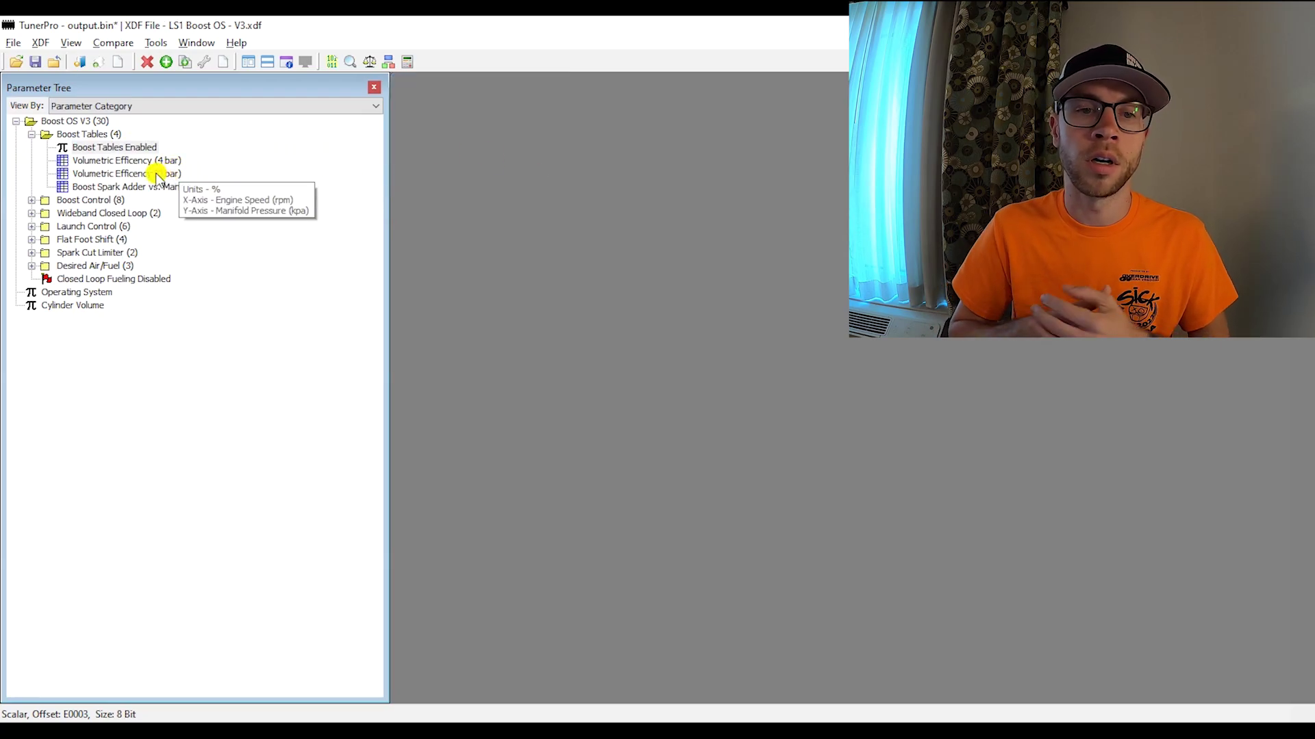
pyautogui.doubleClick(157, 175)
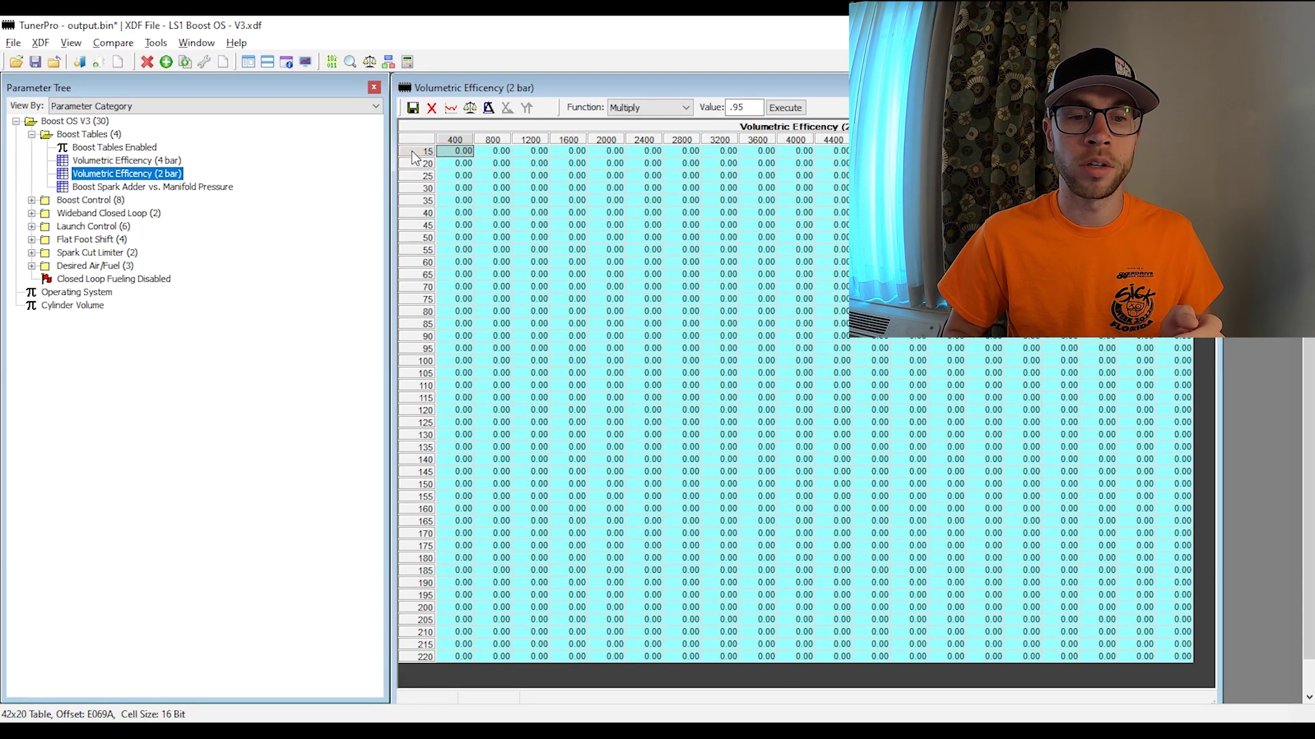
pyautogui.moveTo(412, 151); pyautogui.dragTo(407, 237)
pyautogui.moveTo(405, 285); pyautogui.dragTo(405, 374)
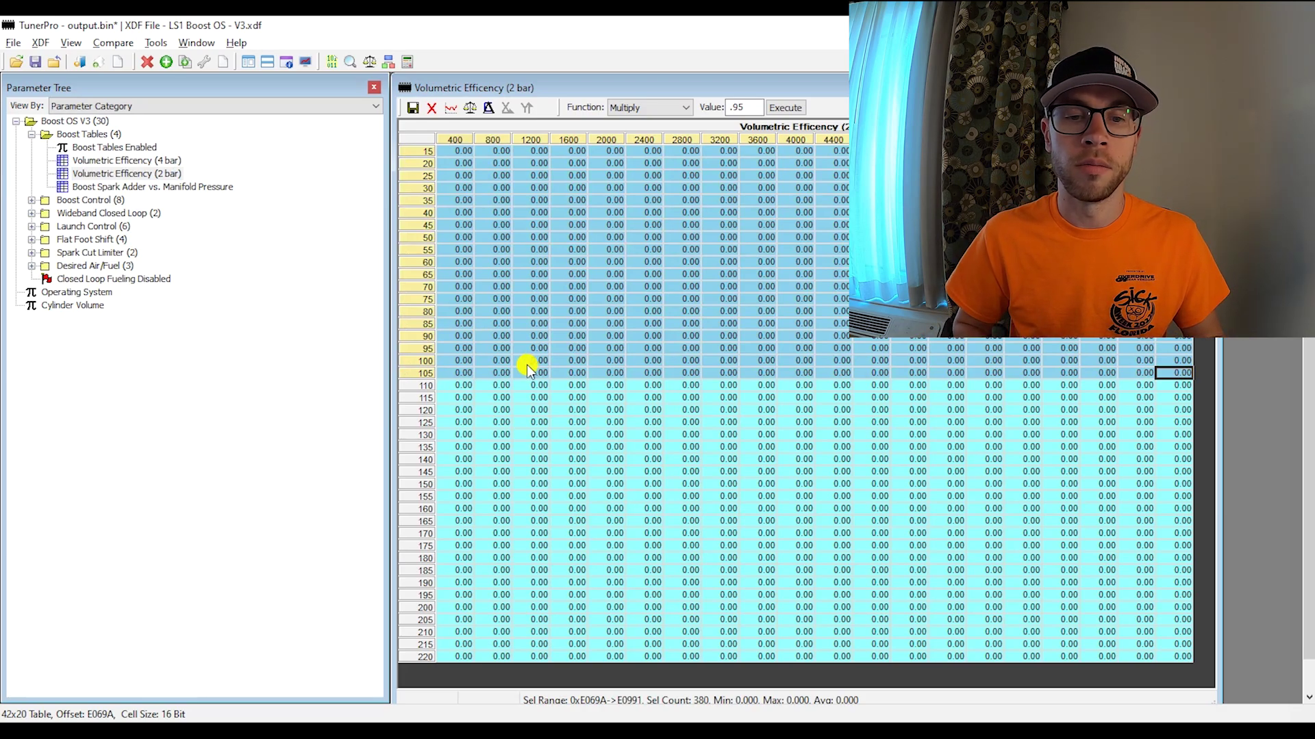
pyautogui.click(423, 376)
pyautogui.moveTo(423, 378); pyautogui.dragTo(418, 667)
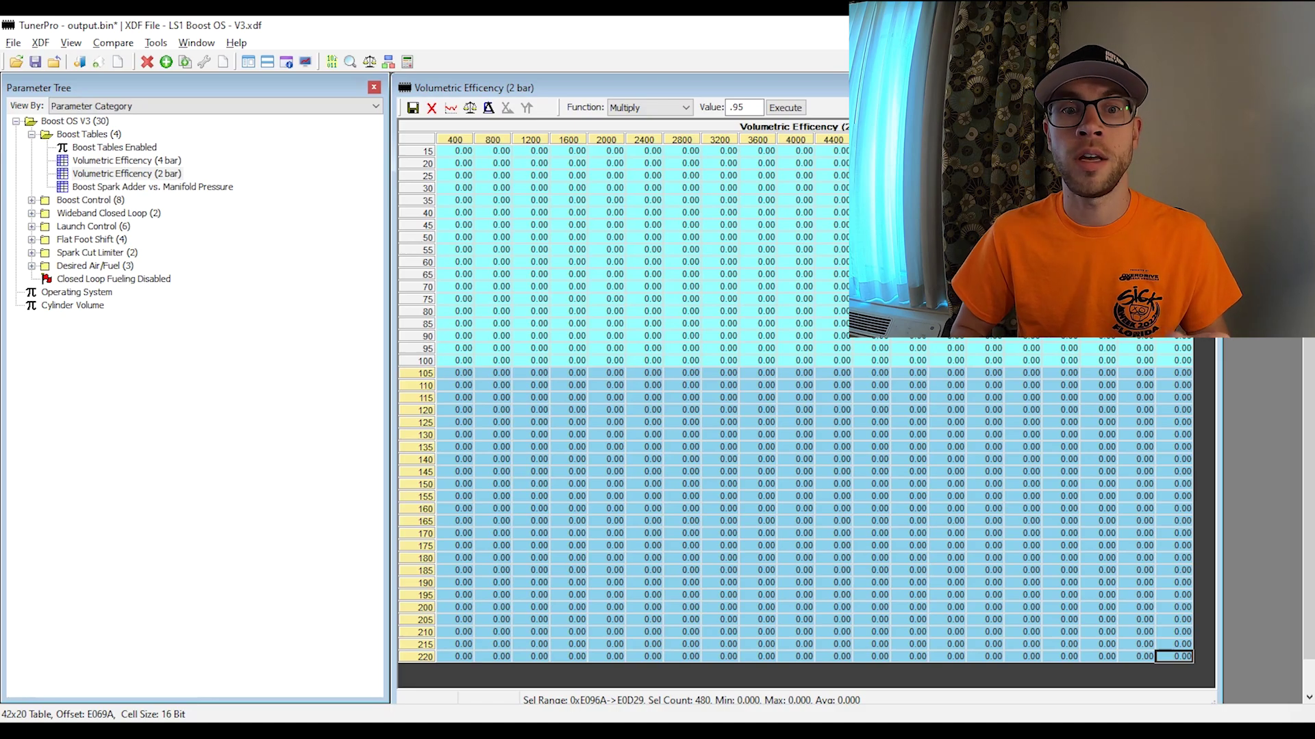
pyautogui.press('Escape')
# Step: Examine the Volumetric Efficency (4 bar) table by highlighting its 15–225 kPa rows, and close it
pyautogui.doubleClick(137, 160)
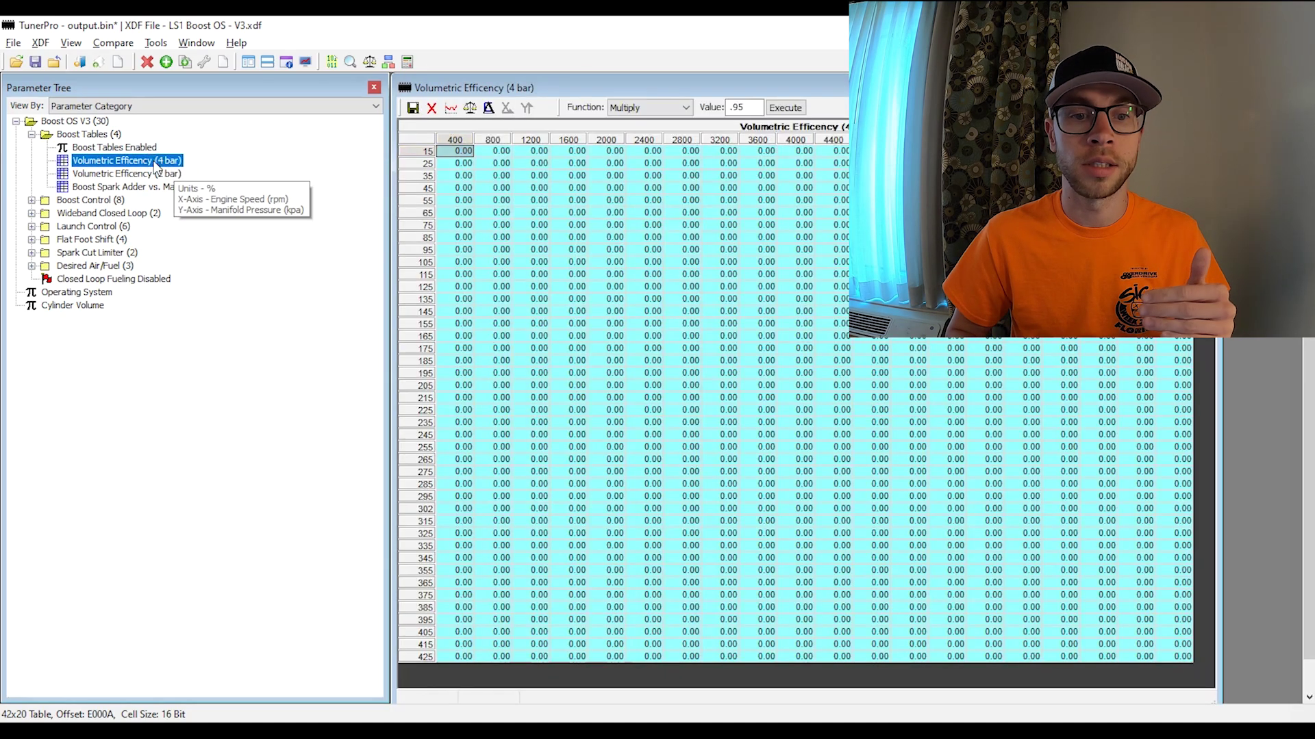
pyautogui.moveTo(425, 152); pyautogui.dragTo(416, 411)
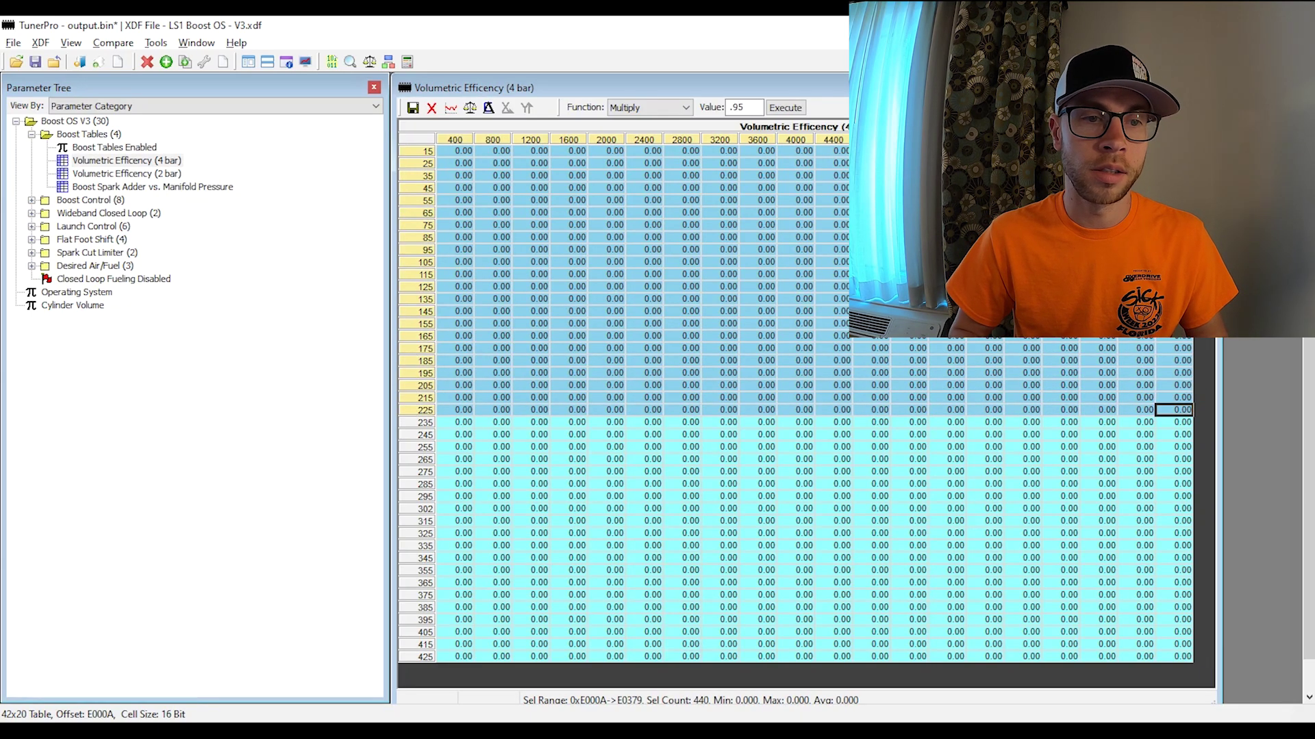
pyautogui.press('Escape')
# Step: Set Boost Tables Enabled to 0 for the factory tables and save the parameter
pyautogui.moveTo(169, 186)
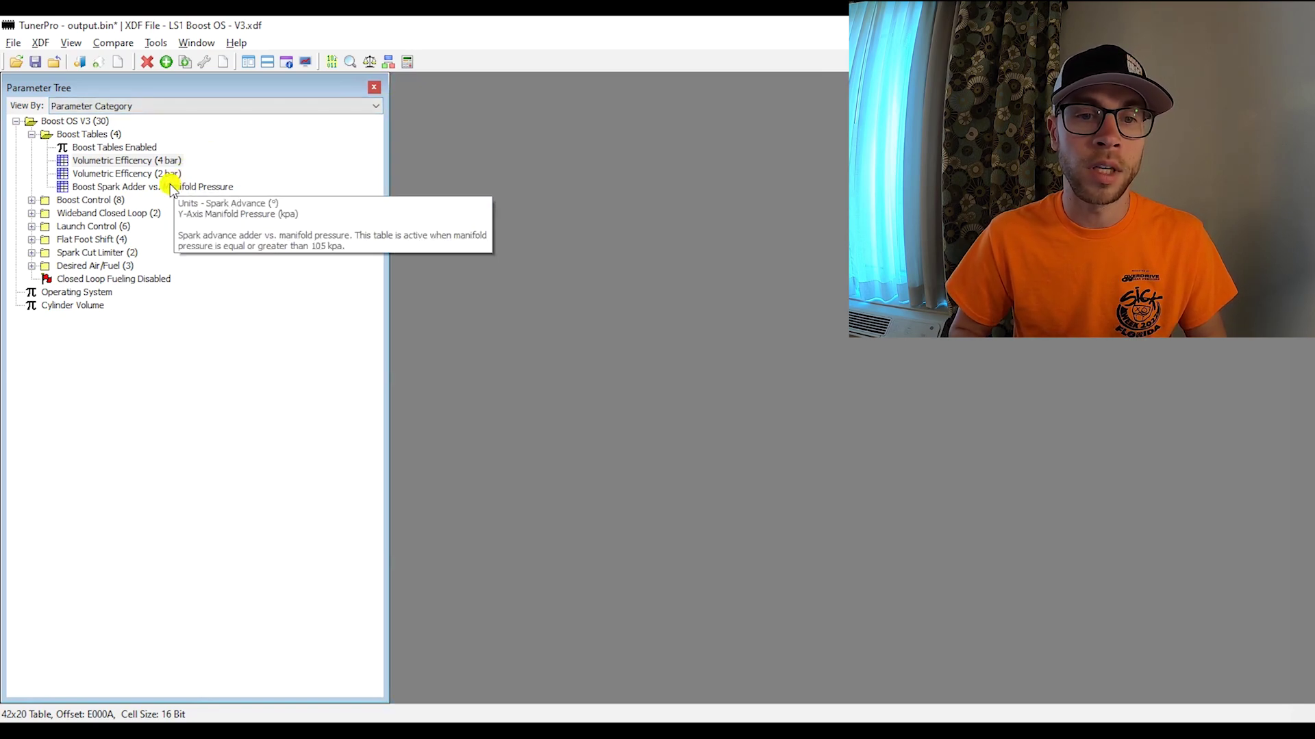
pyautogui.doubleClick(137, 148)
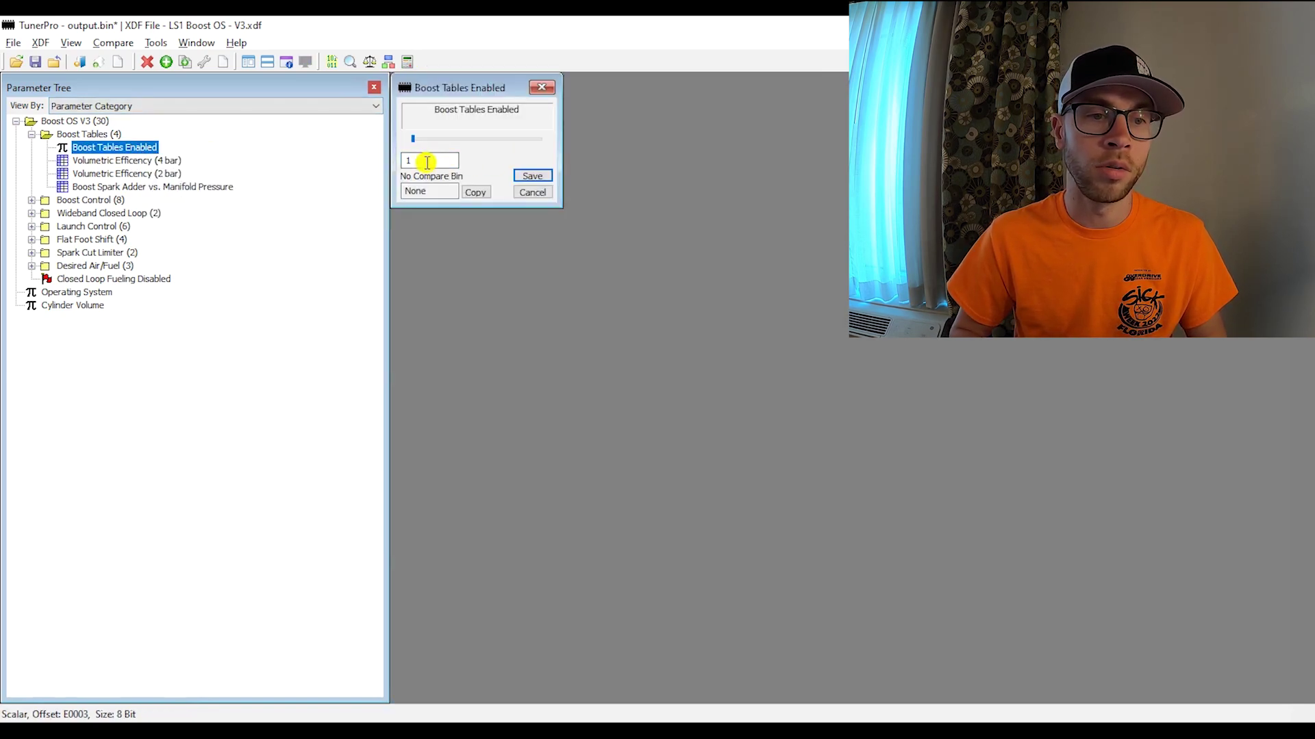
pyautogui.doubleClick(427, 161)
pyautogui.write('0')
pyautogui.press('Return')
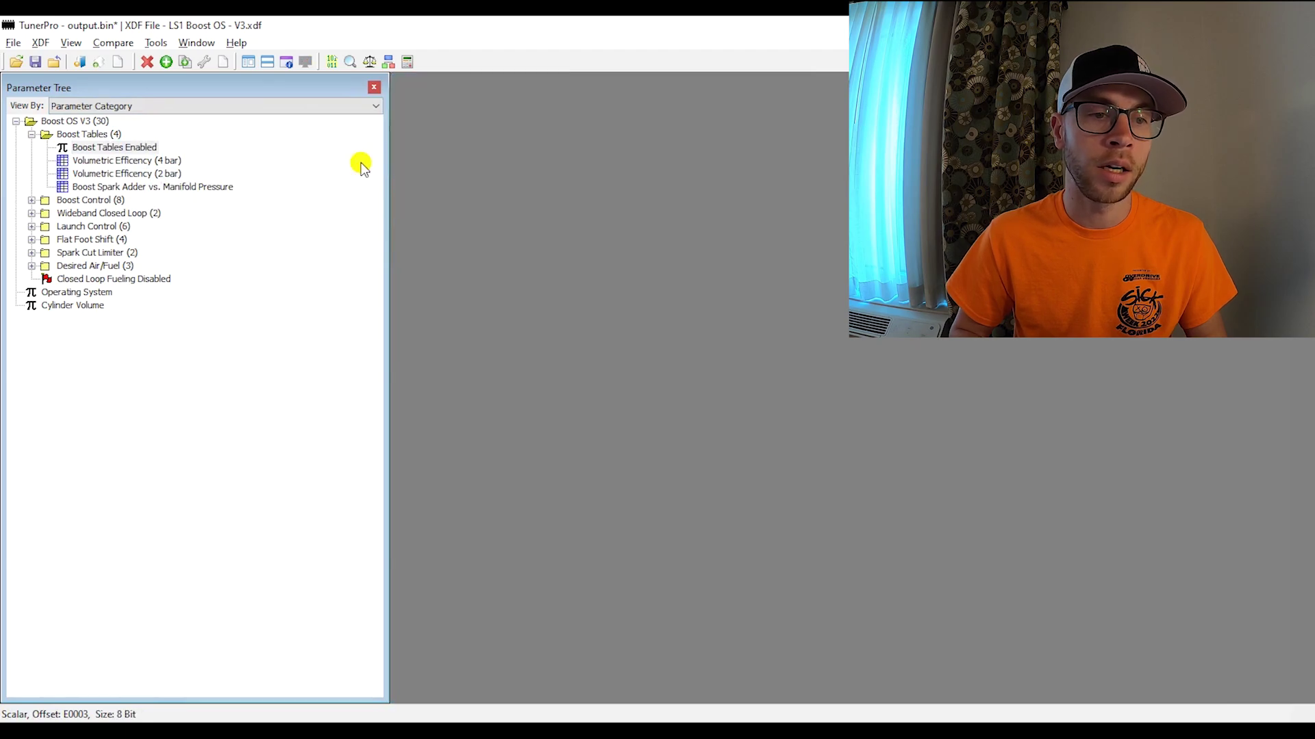
# Step: Open the Boost Spark Adder vs. Manifold Pressure table and widen its window to reveal the value and execute controls
pyautogui.doubleClick(163, 188)
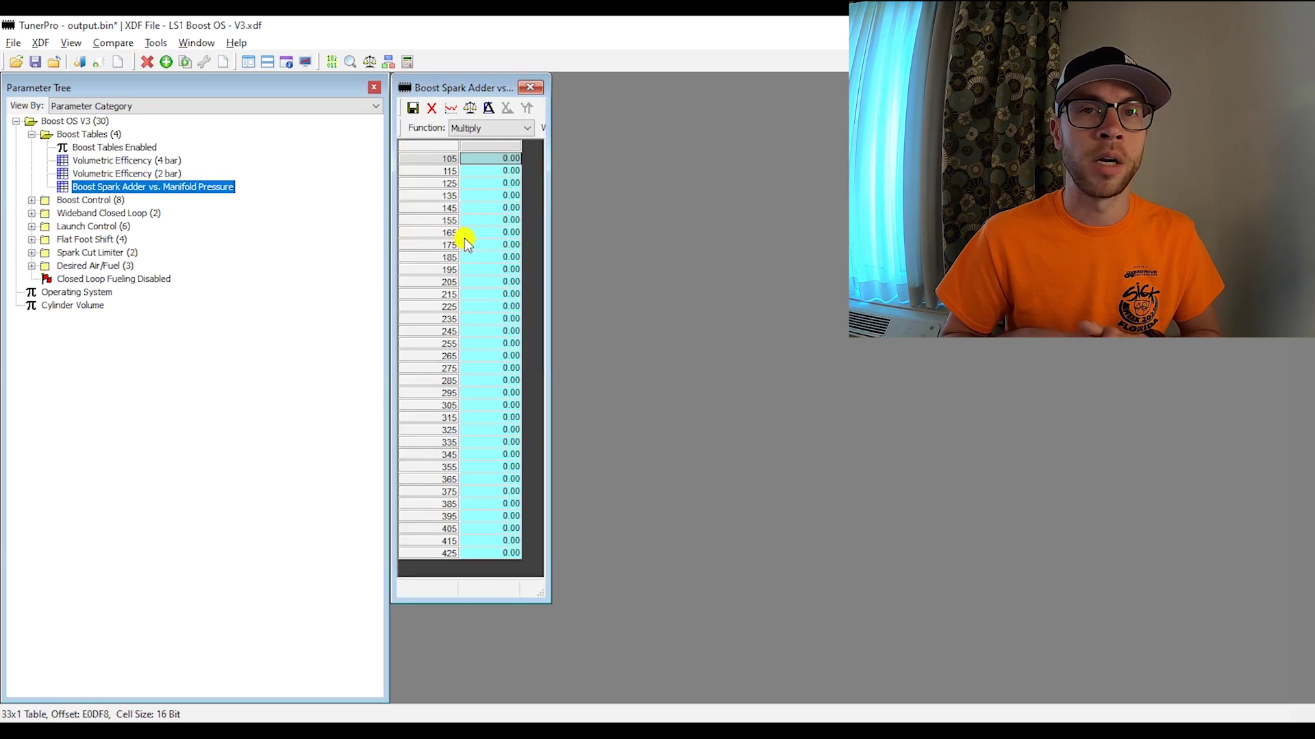
pyautogui.moveTo(226, 187)
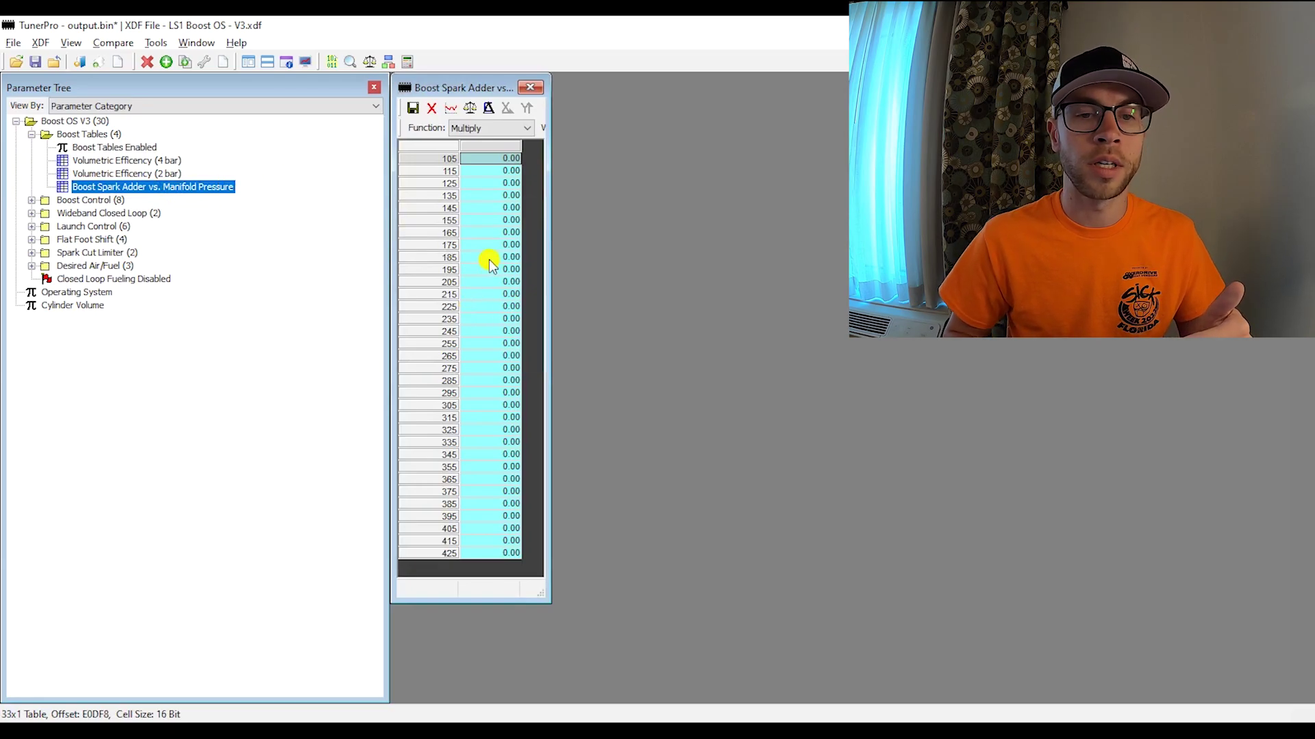
pyautogui.click(492, 246)
pyautogui.moveTo(550, 255); pyautogui.dragTo(682, 249)
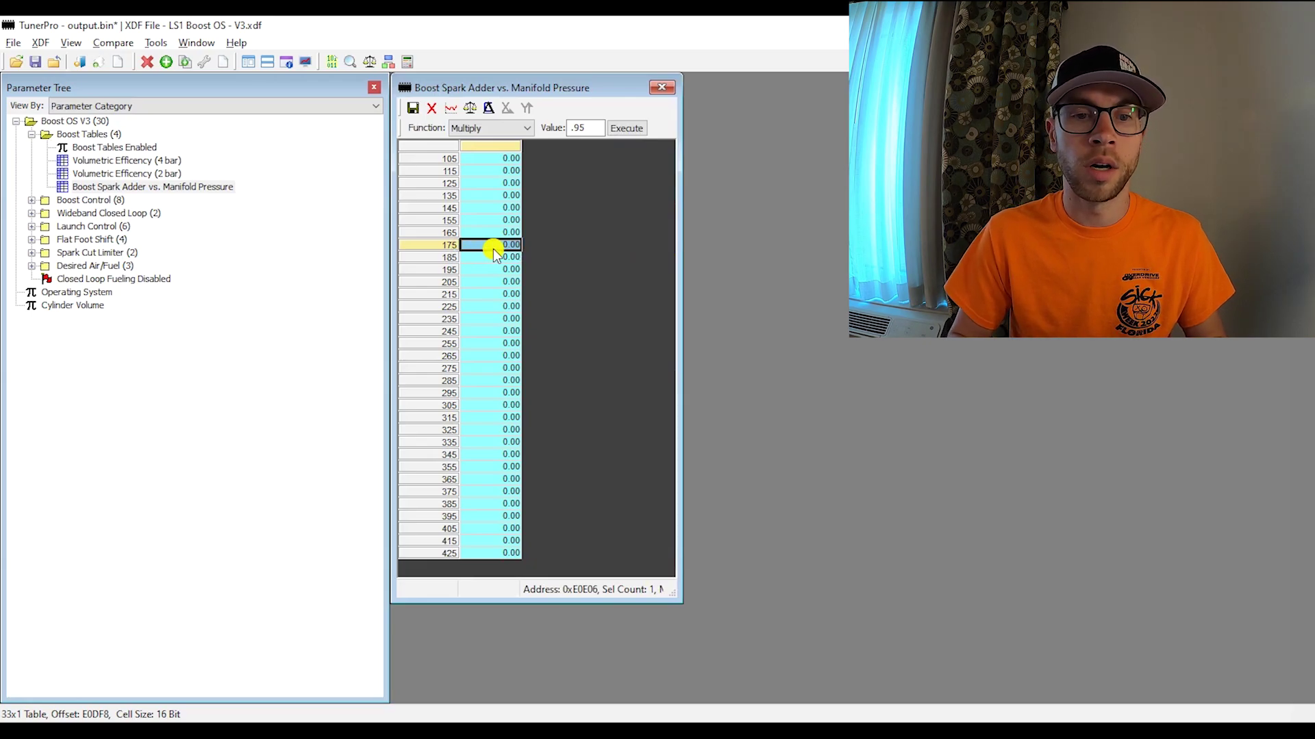
# Step: Fill the 175 kPa cell of the boost spark adder table with -1
pyautogui.doubleClick(577, 128)
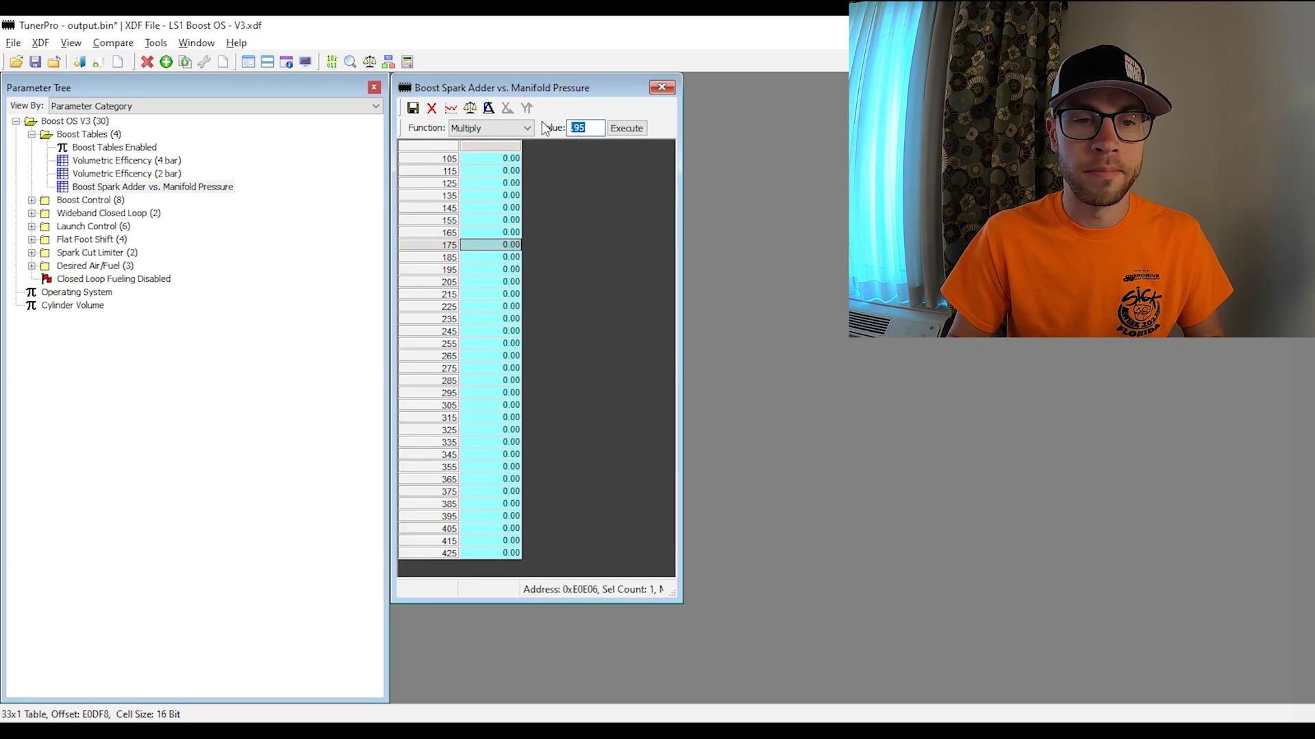
pyautogui.press('Return')
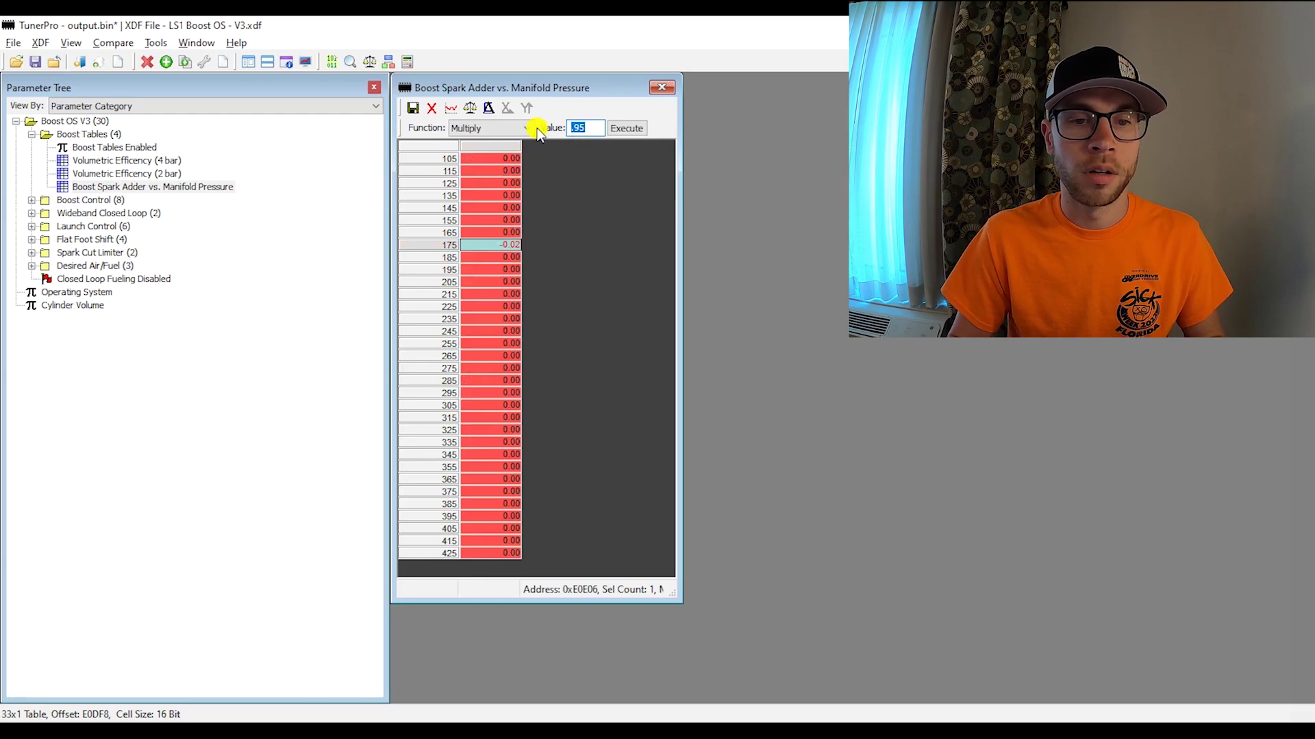
pyautogui.write('-')
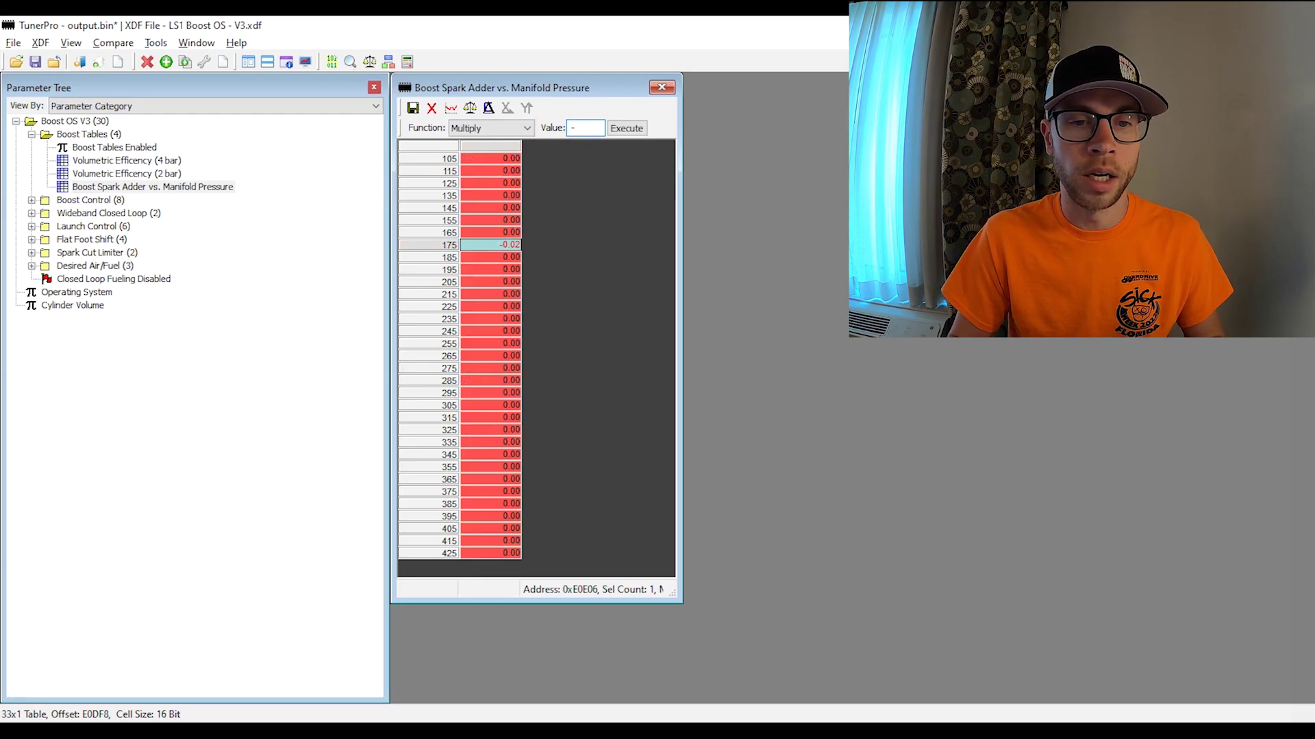
pyautogui.write('1')
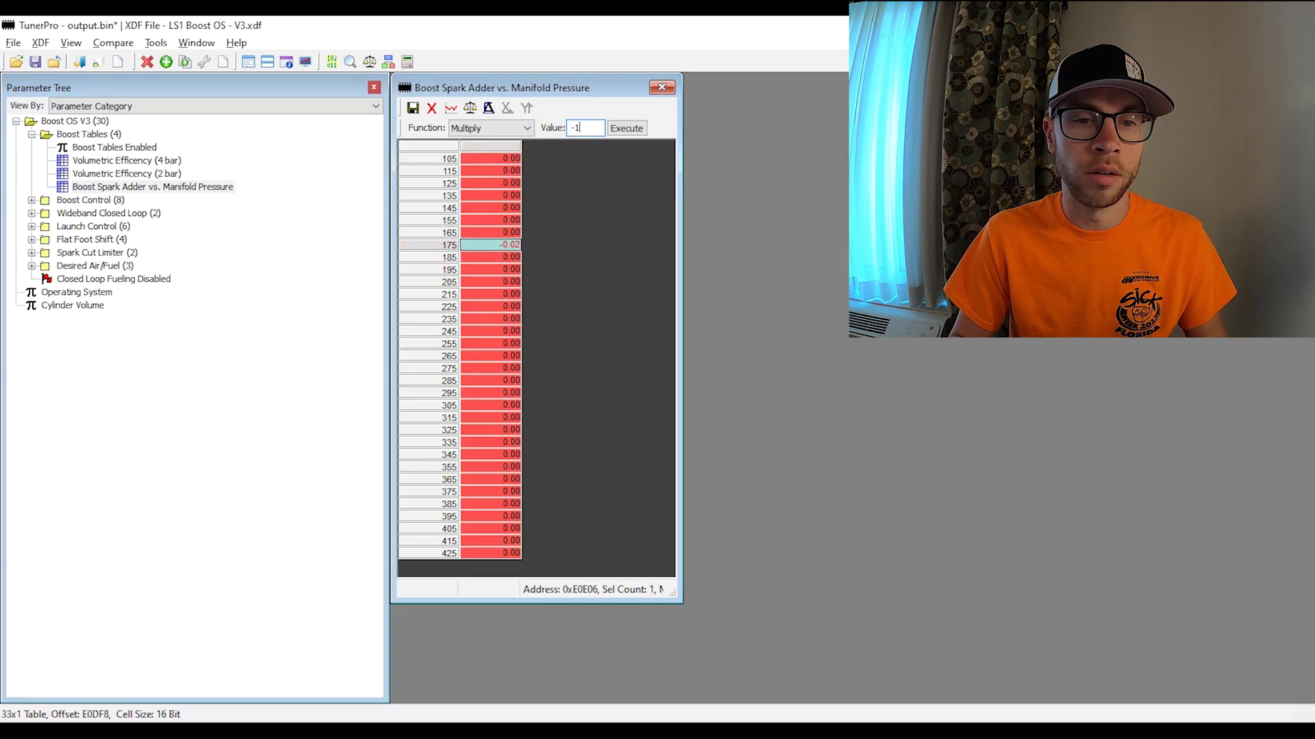
pyautogui.click(489, 129)
pyautogui.click(486, 186)
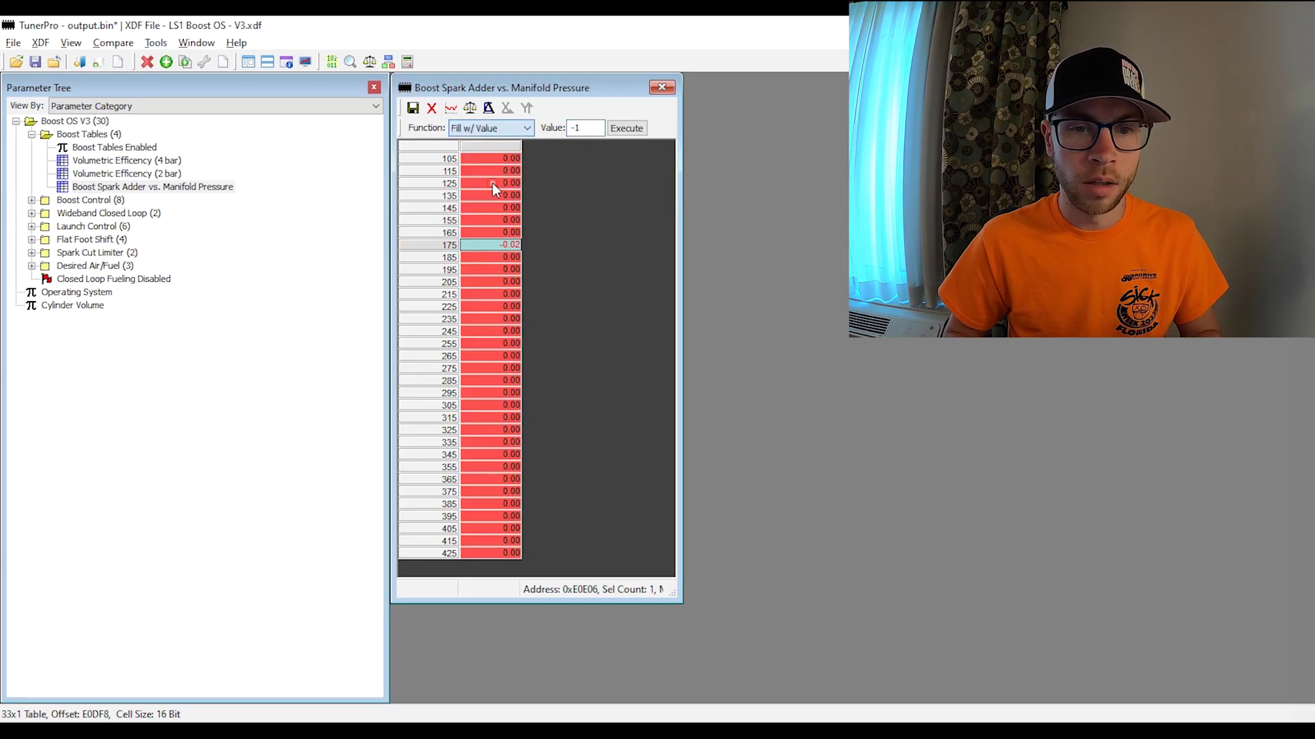
pyautogui.click(624, 131)
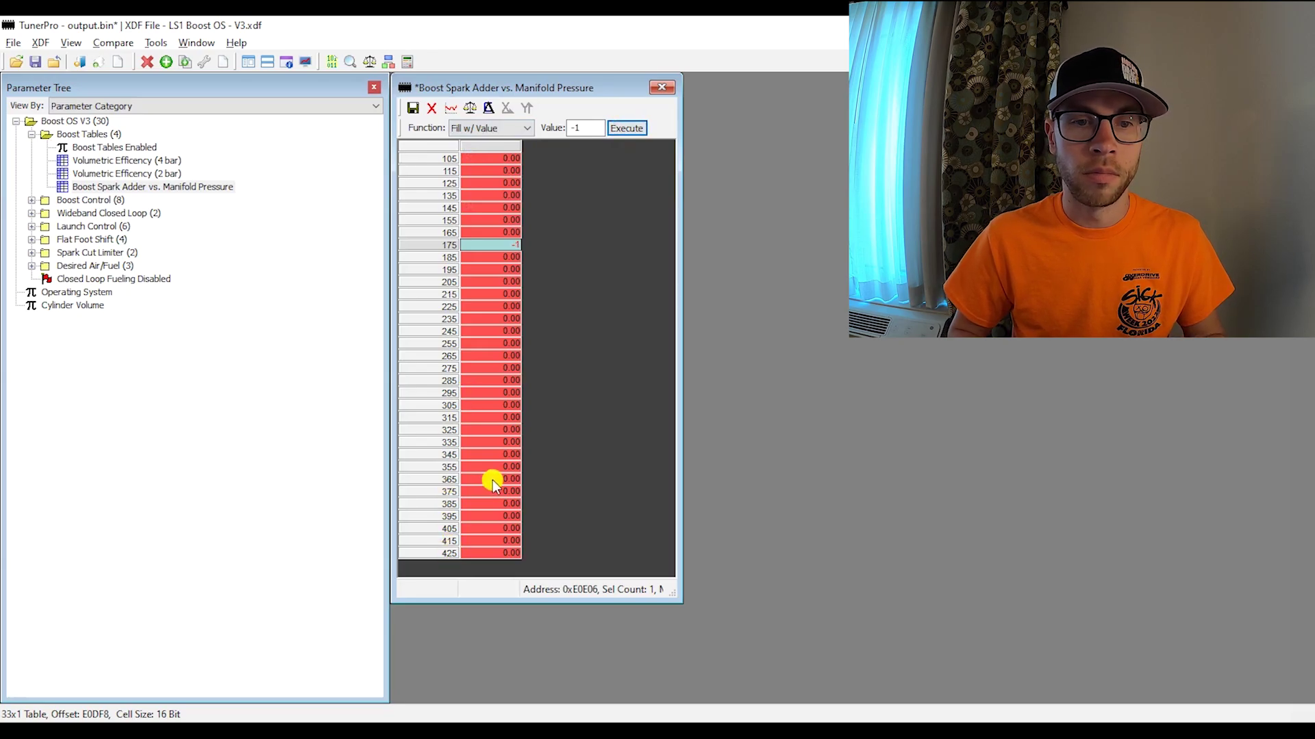
# Step: Set the 425 kPa cell to -1 and interpolate the spark adder along Y from 175 to 425 kPa
pyautogui.click(491, 245)
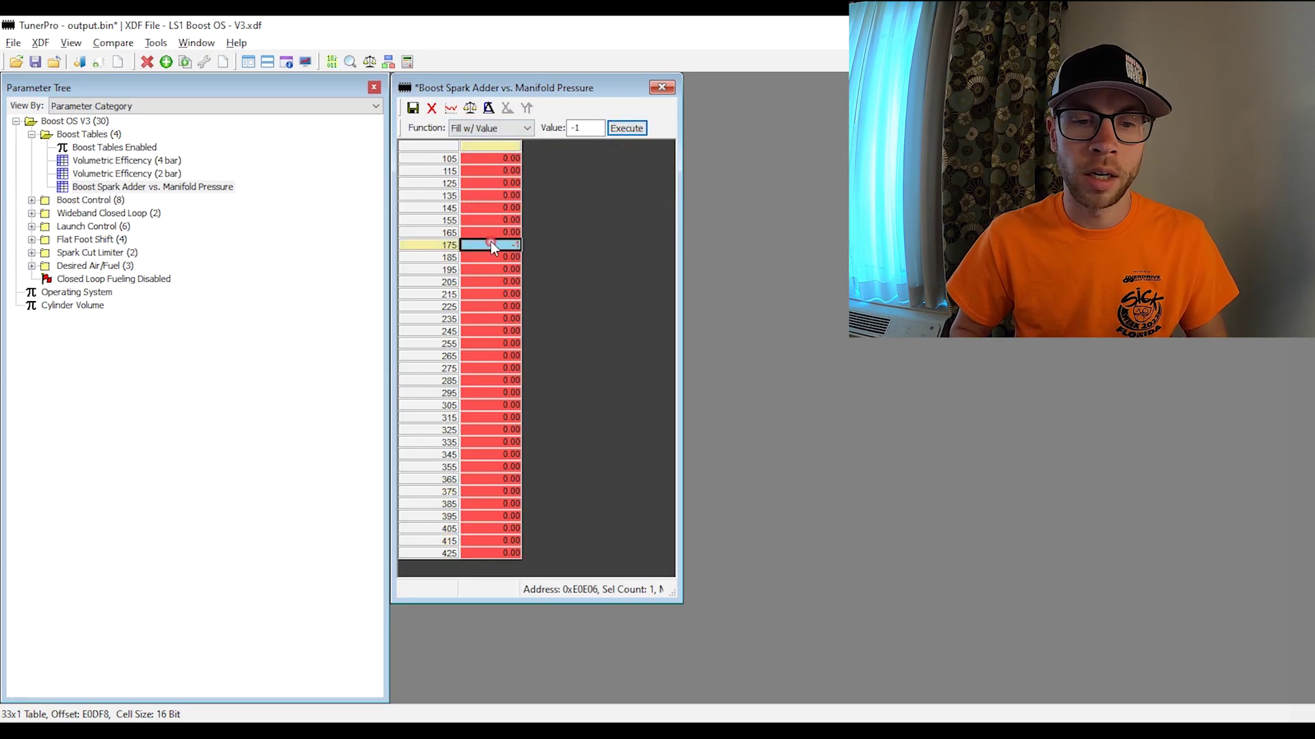
pyautogui.click(494, 552)
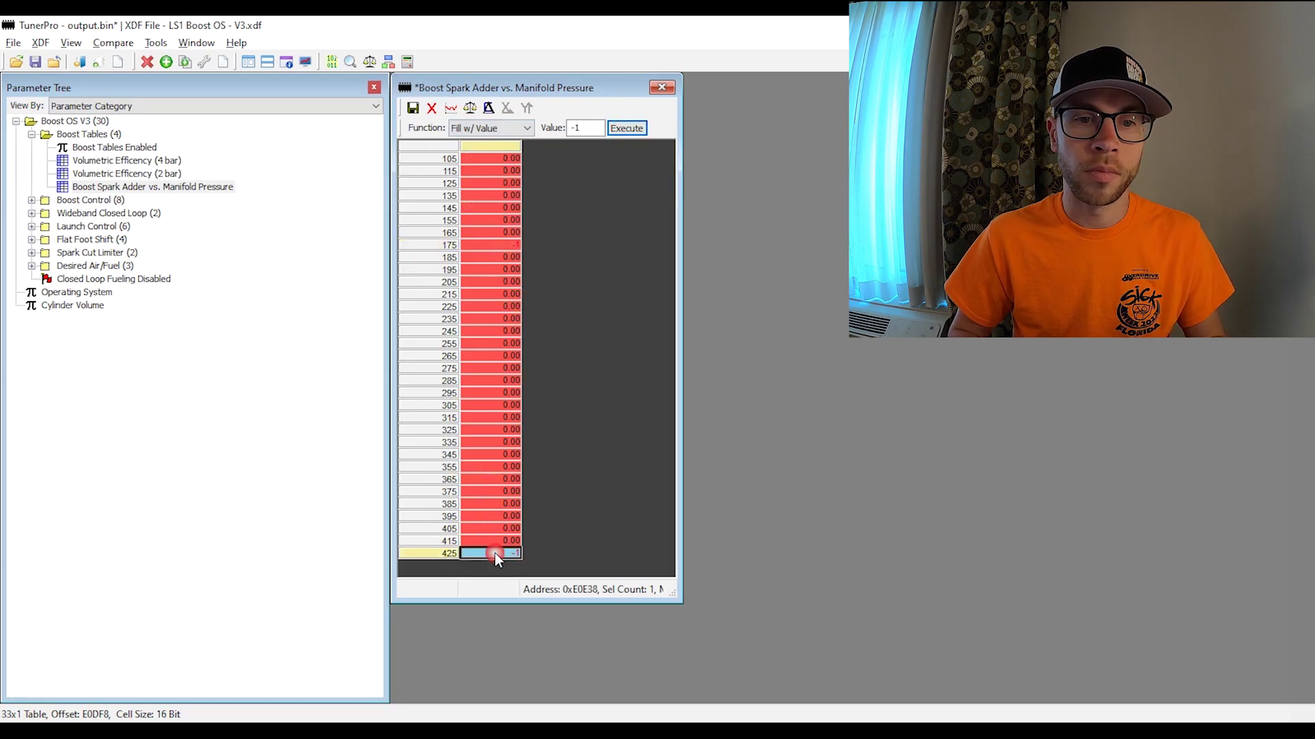
pyautogui.keyDown('shift'); pyautogui.click(490, 245); pyautogui.keyUp('shift')
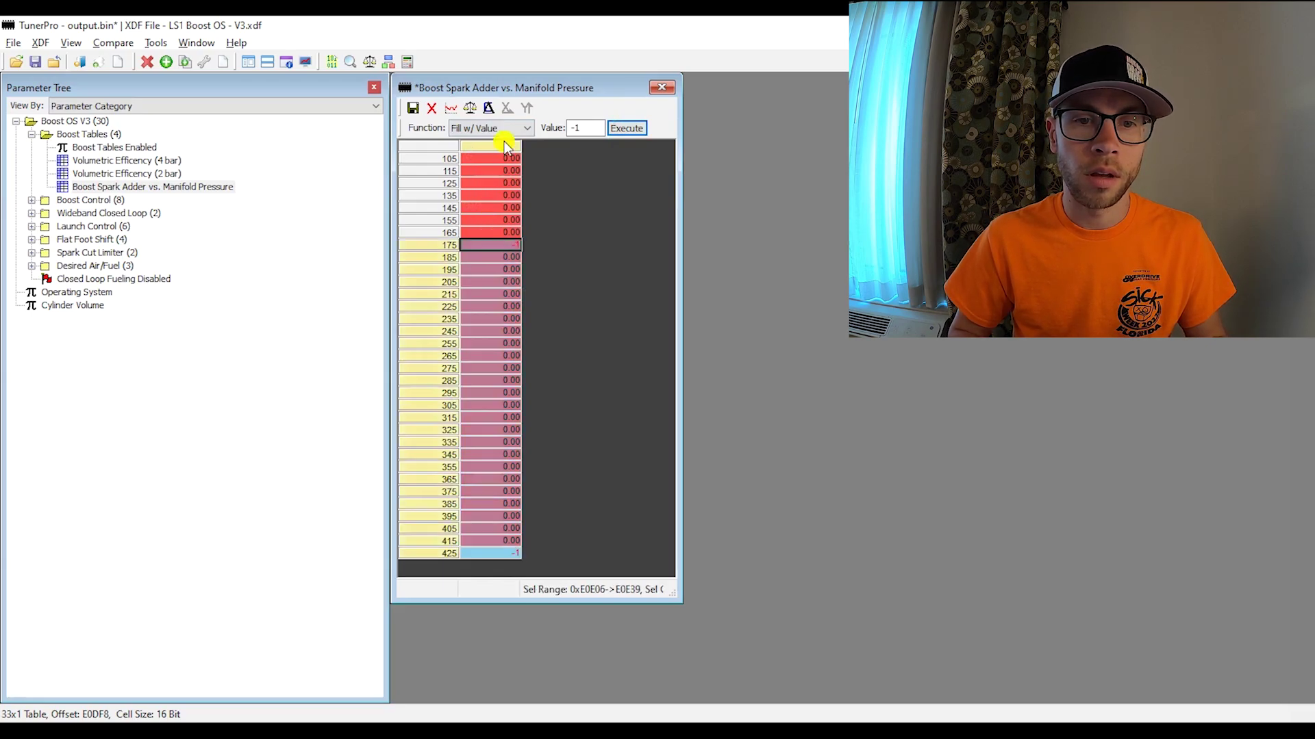
pyautogui.click(499, 129)
pyautogui.click(501, 218)
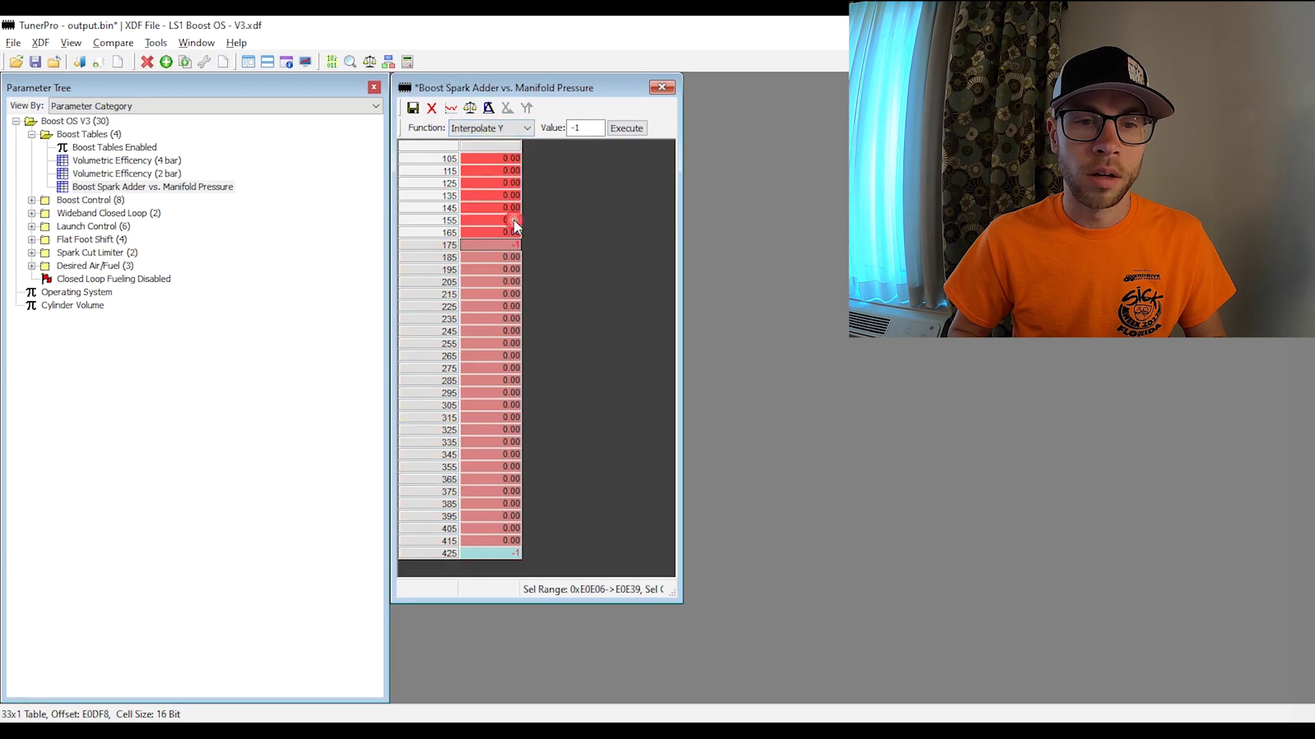
pyautogui.click(626, 128)
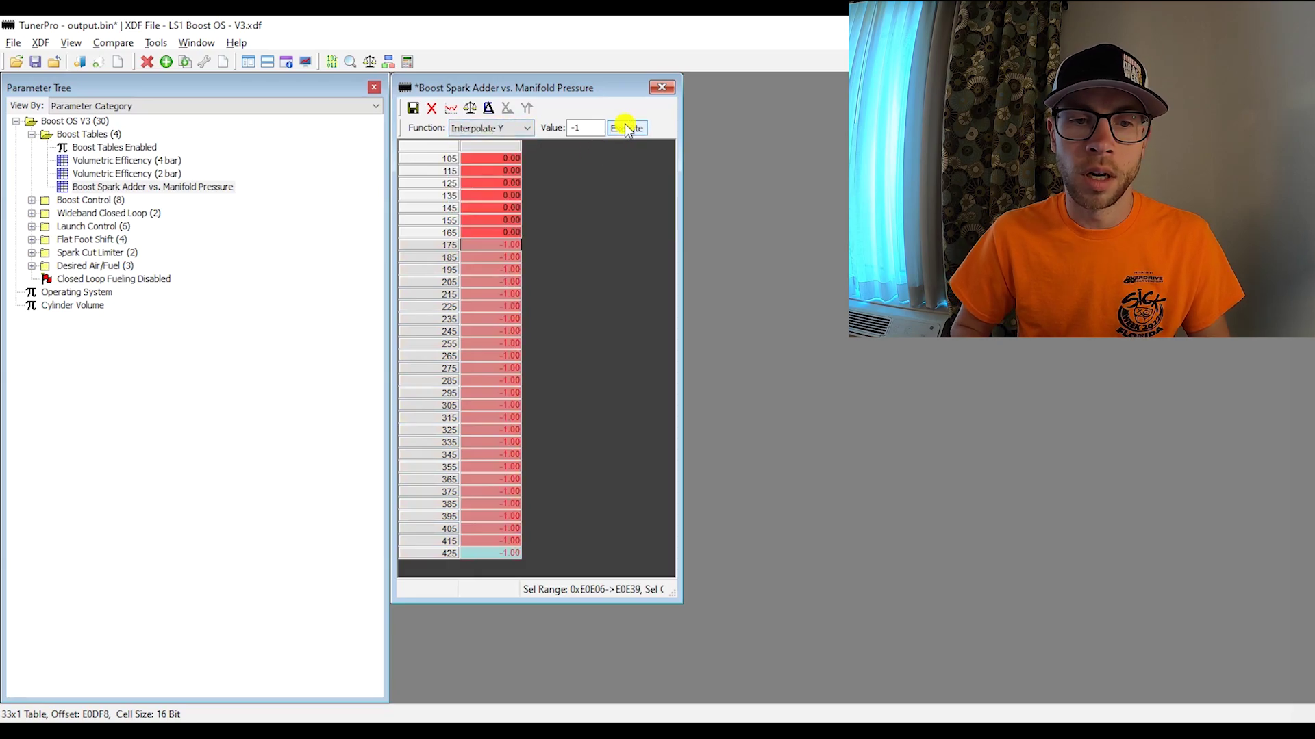
pyautogui.click(494, 553)
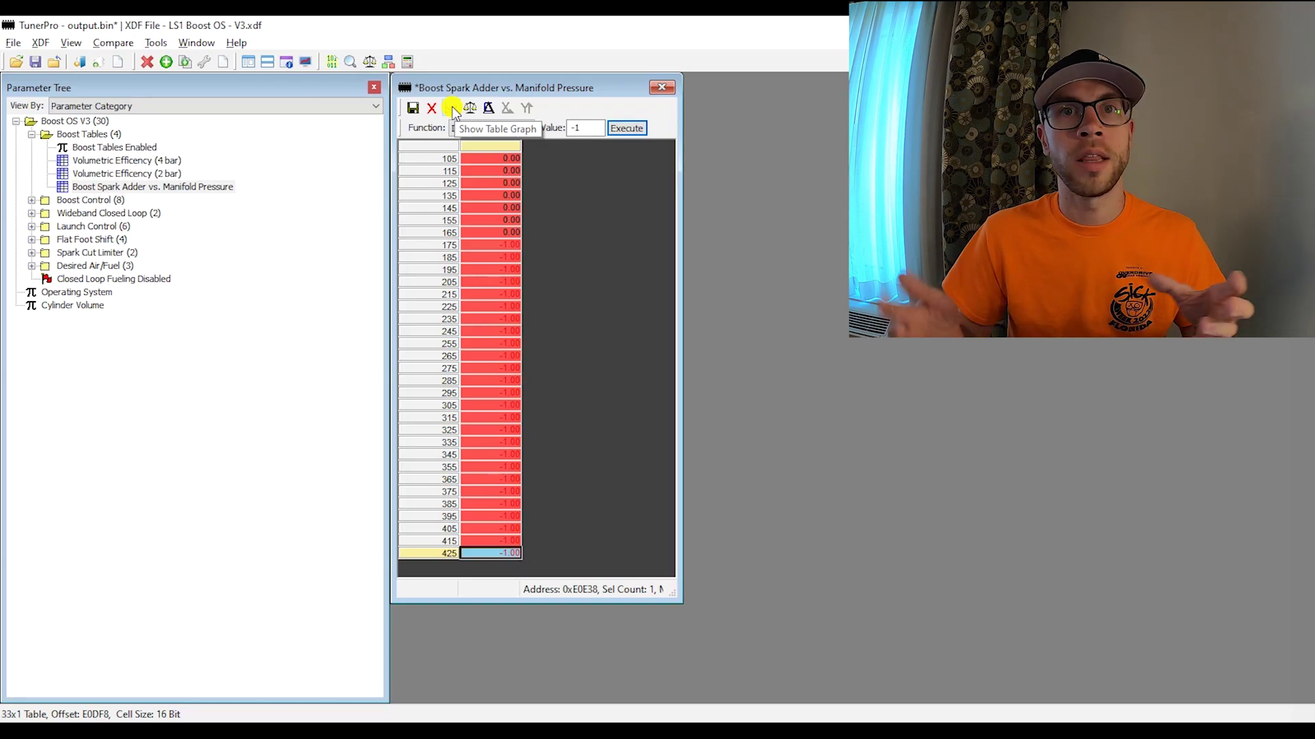
# Step: Save the Boost Spark Adder vs. Manifold Pressure table, reopen it to check the stored values, and close it
pyautogui.click(413, 107)
pyautogui.doubleClick(205, 187)
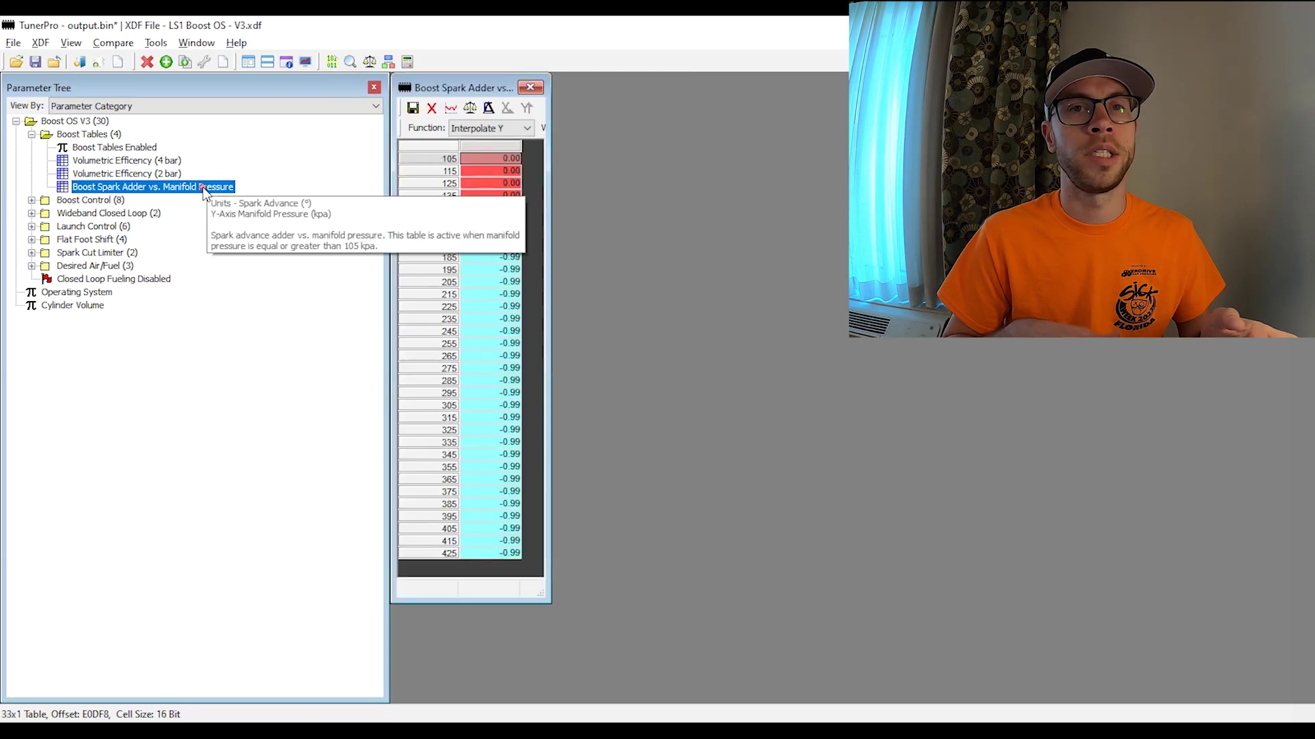
pyautogui.moveTo(549, 258); pyautogui.dragTo(693, 251)
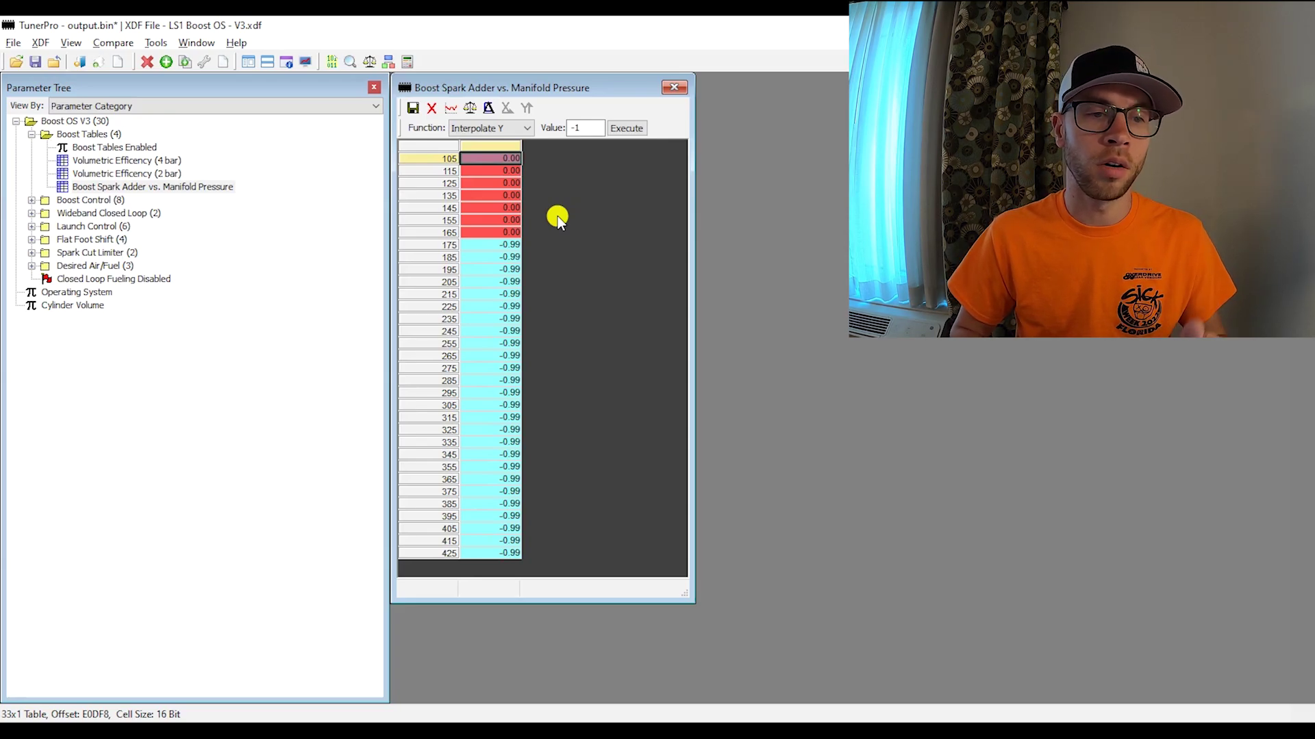
pyautogui.click(674, 87)
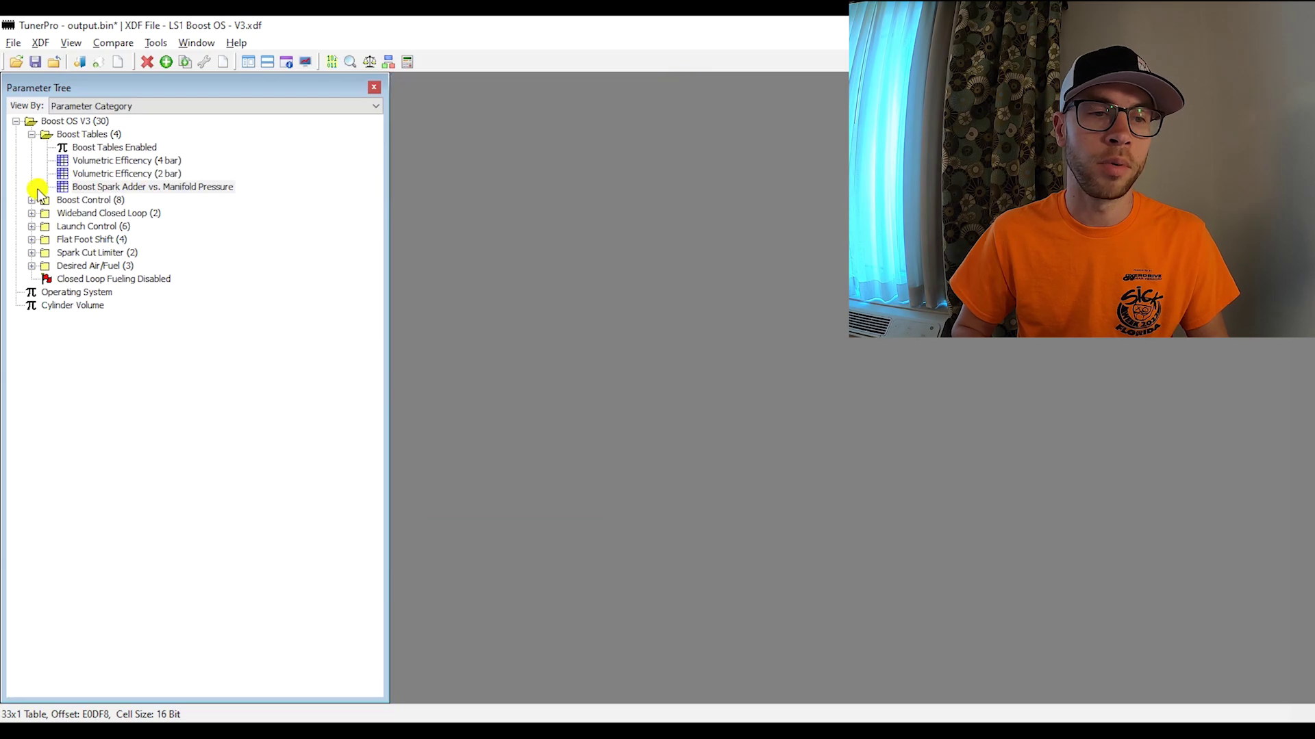
# Step: Review the Boost Control parameter descriptions and inspect the Boost Control Enable flag without changing it
pyautogui.click(32, 201)
pyautogui.moveTo(110, 233)
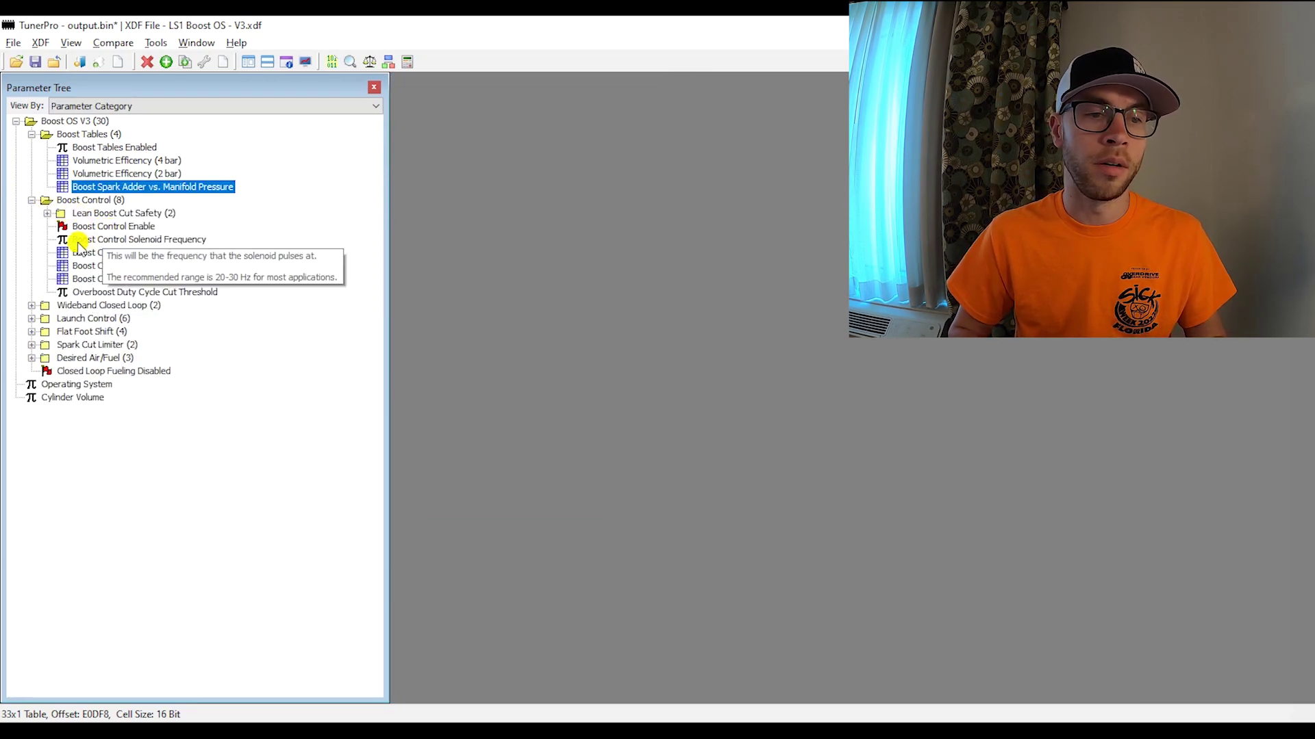
pyautogui.moveTo(84, 258)
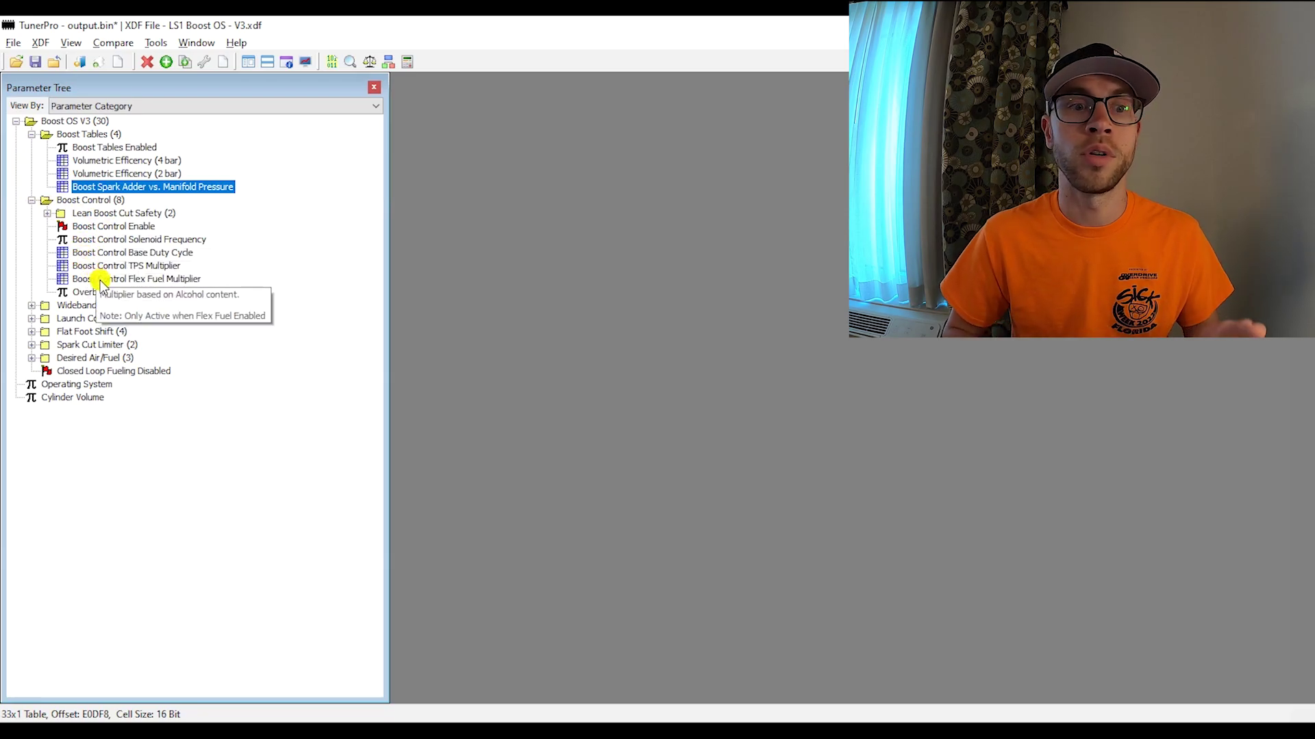
pyautogui.moveTo(102, 291)
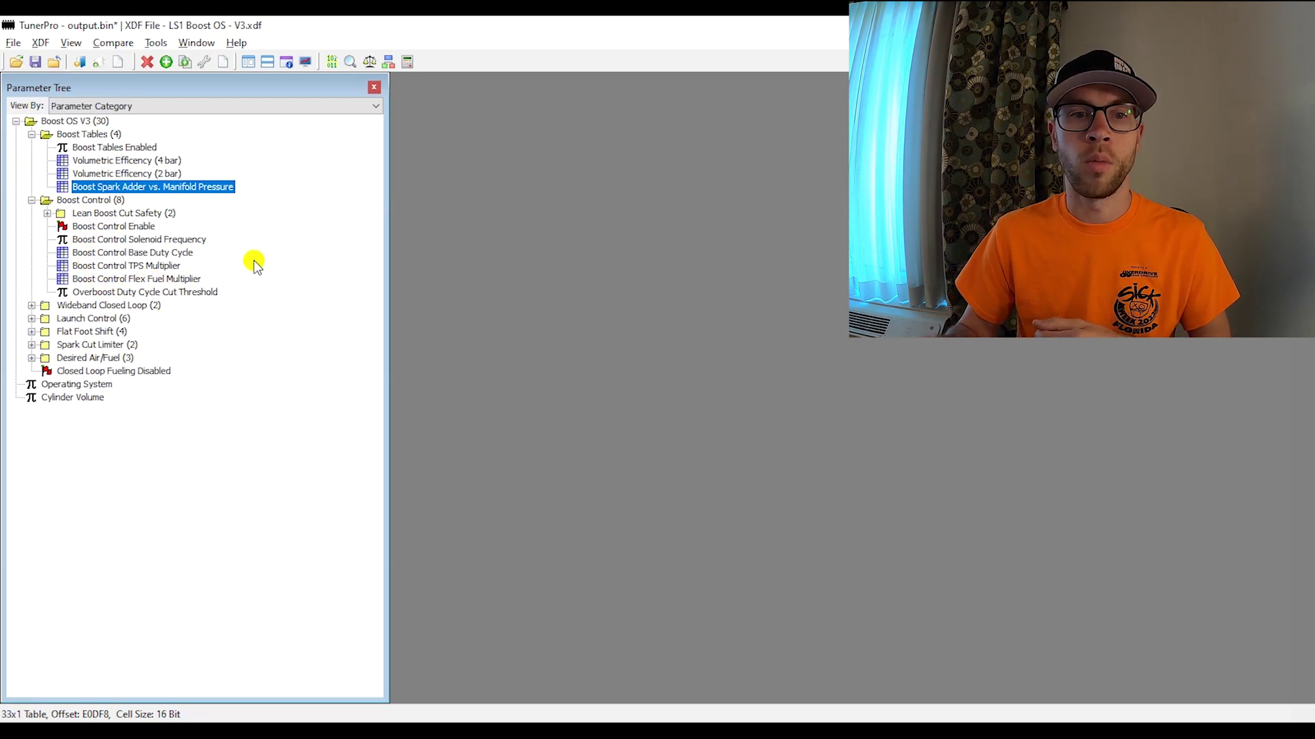
pyautogui.moveTo(65, 228)
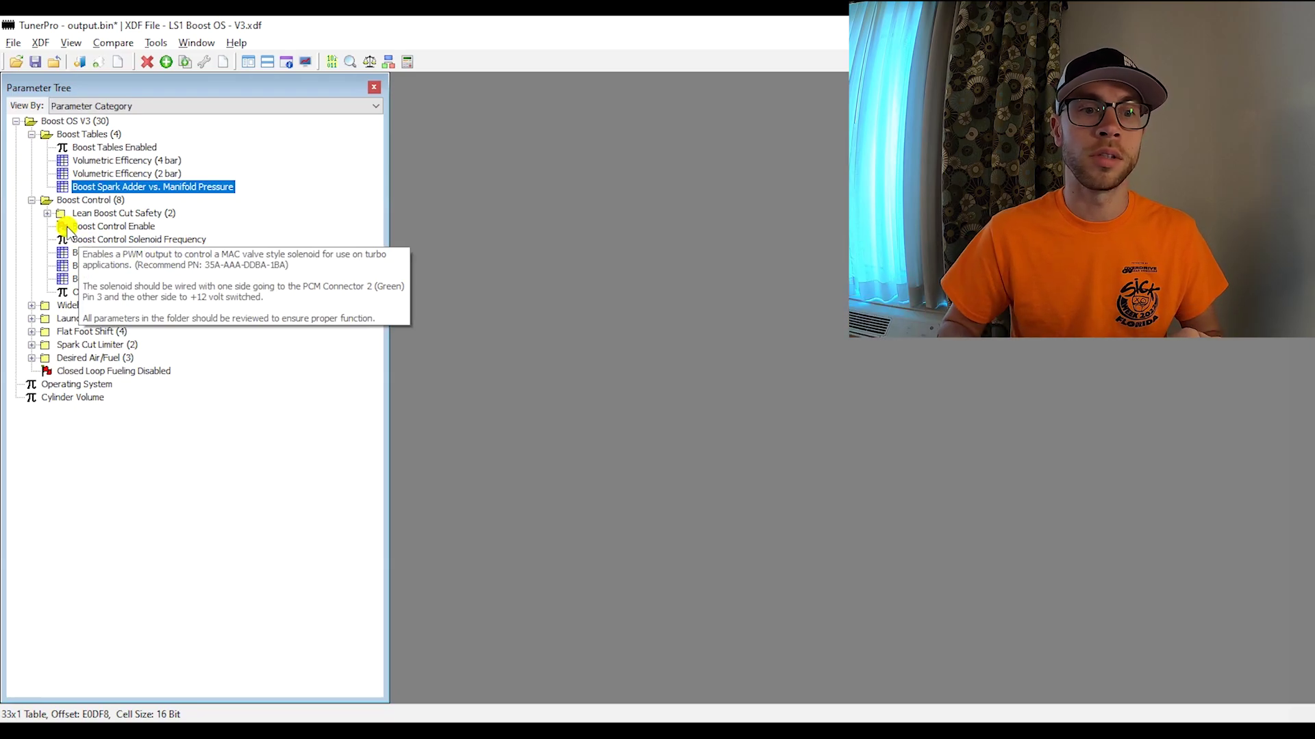
pyautogui.doubleClick(112, 230)
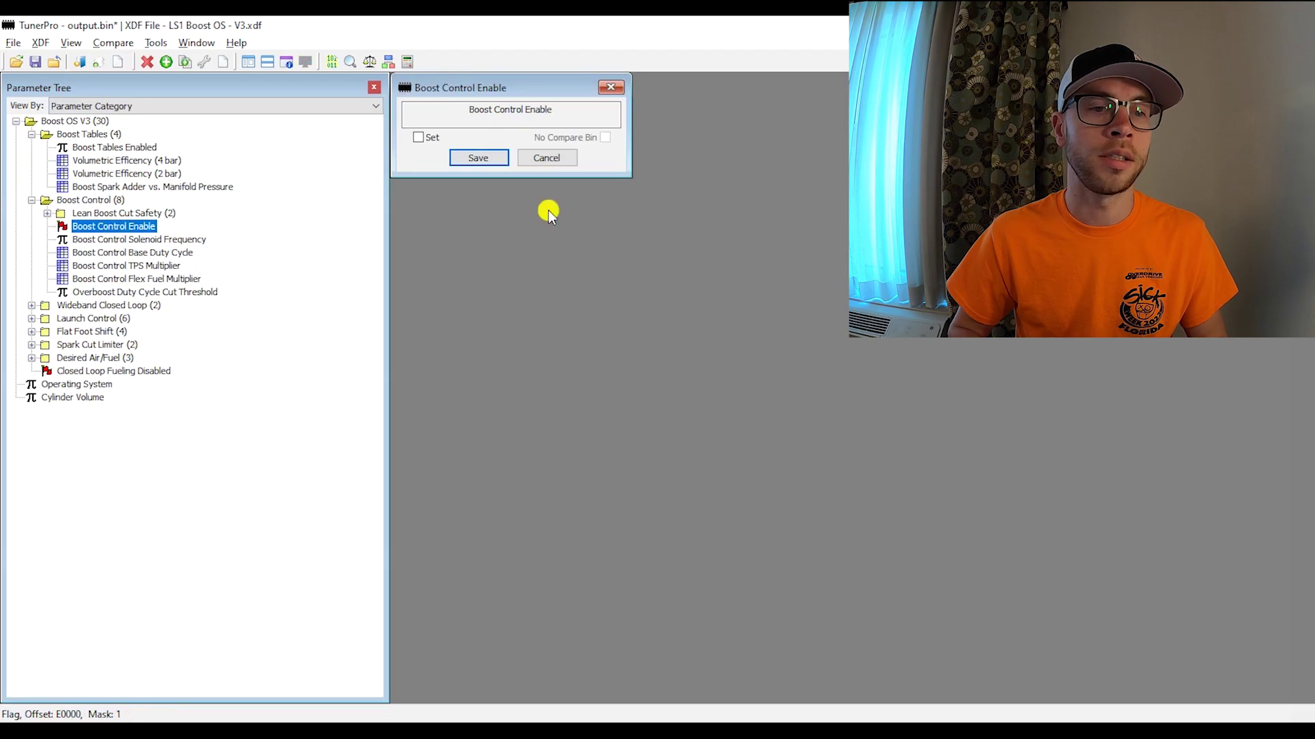
pyautogui.click(554, 162)
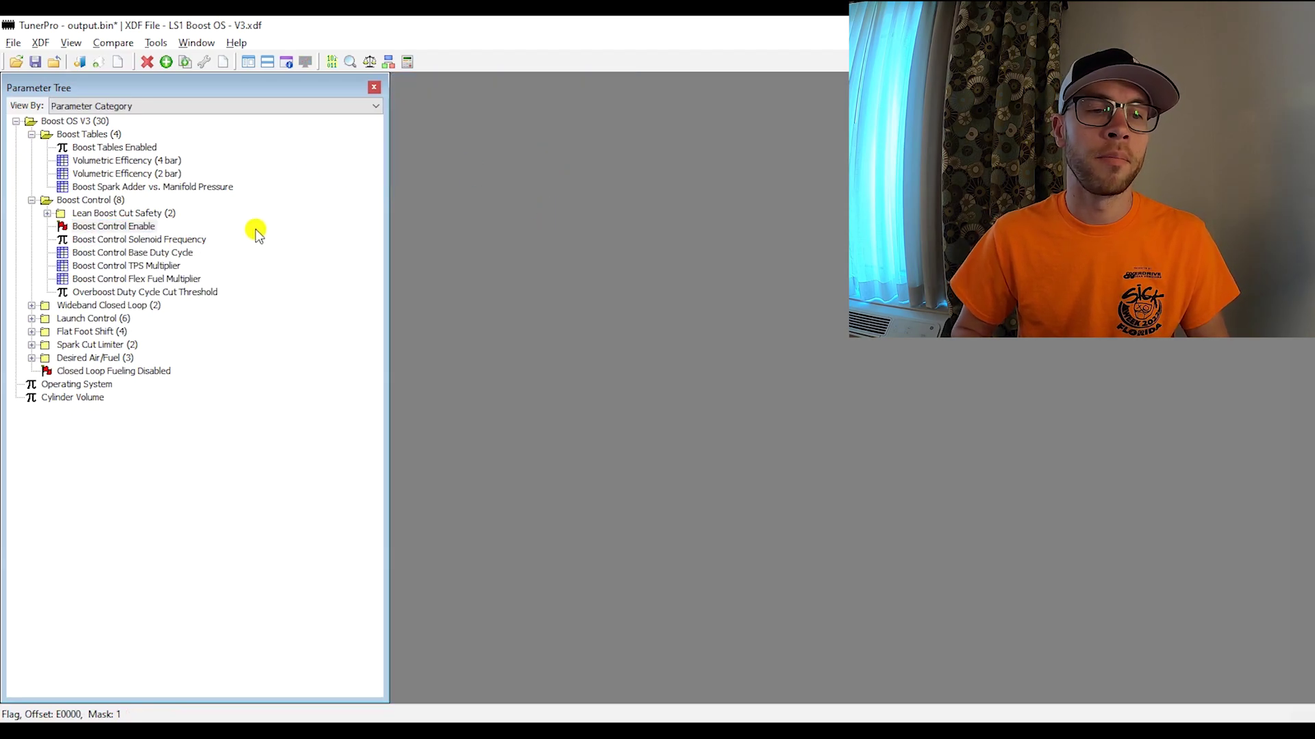
# Step: Look at the Lean Boost Cut Safety parameters and collapse the Boost Tables and Boost Control categories
pyautogui.click(48, 214)
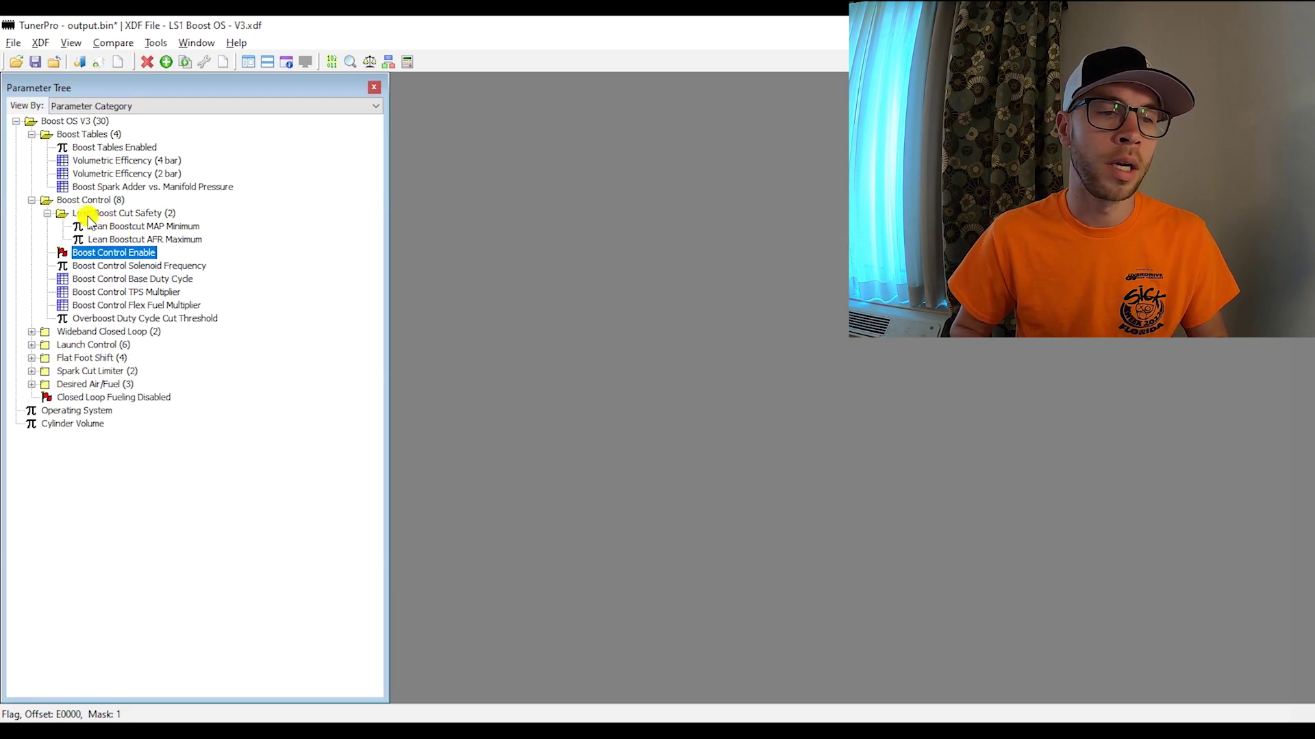
pyautogui.click(48, 214)
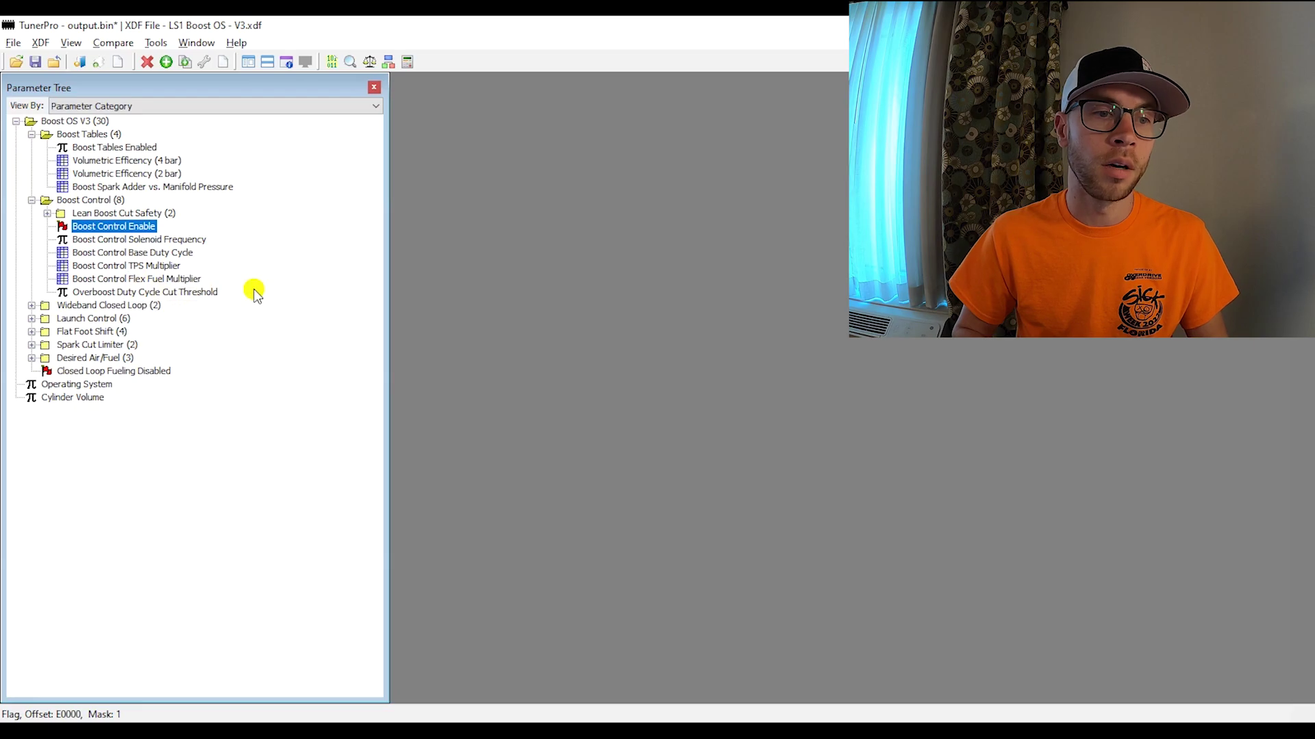
pyautogui.click(33, 135)
pyautogui.click(32, 148)
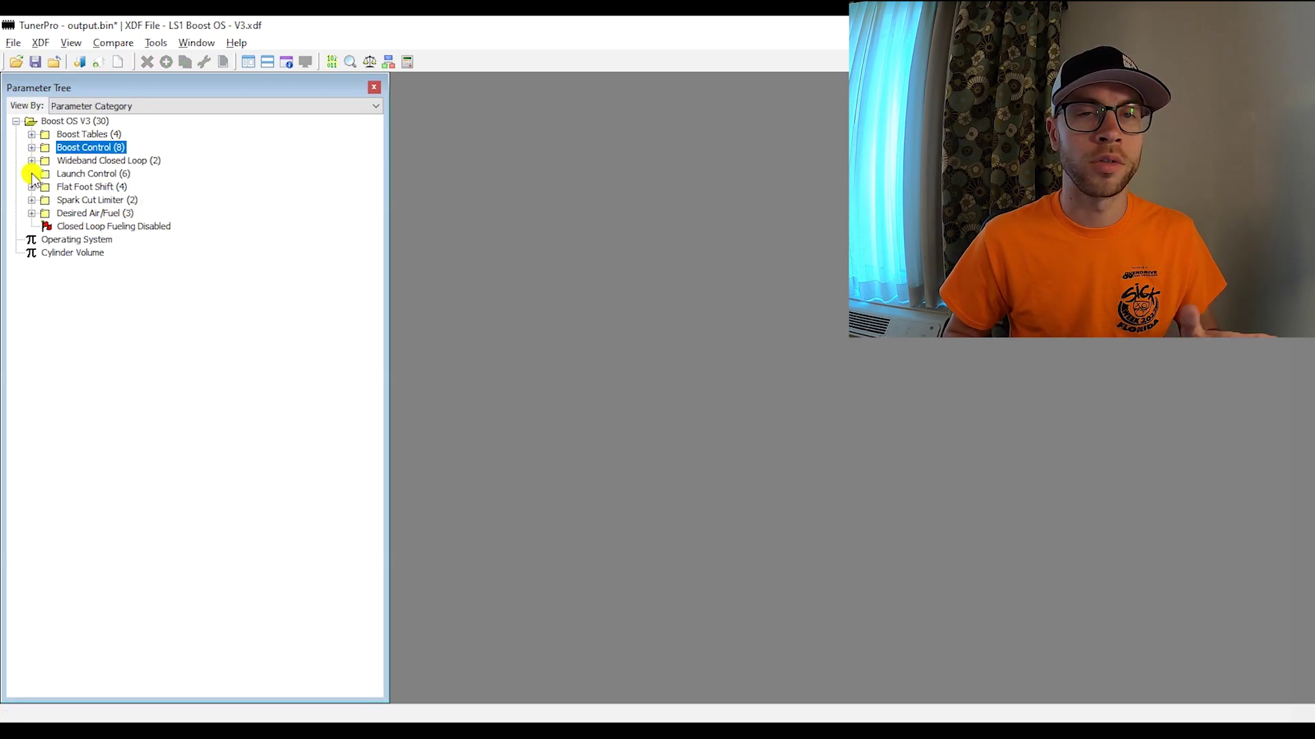
# Step: Review the parameters in the Launch Control category and collapse it
pyautogui.click(32, 174)
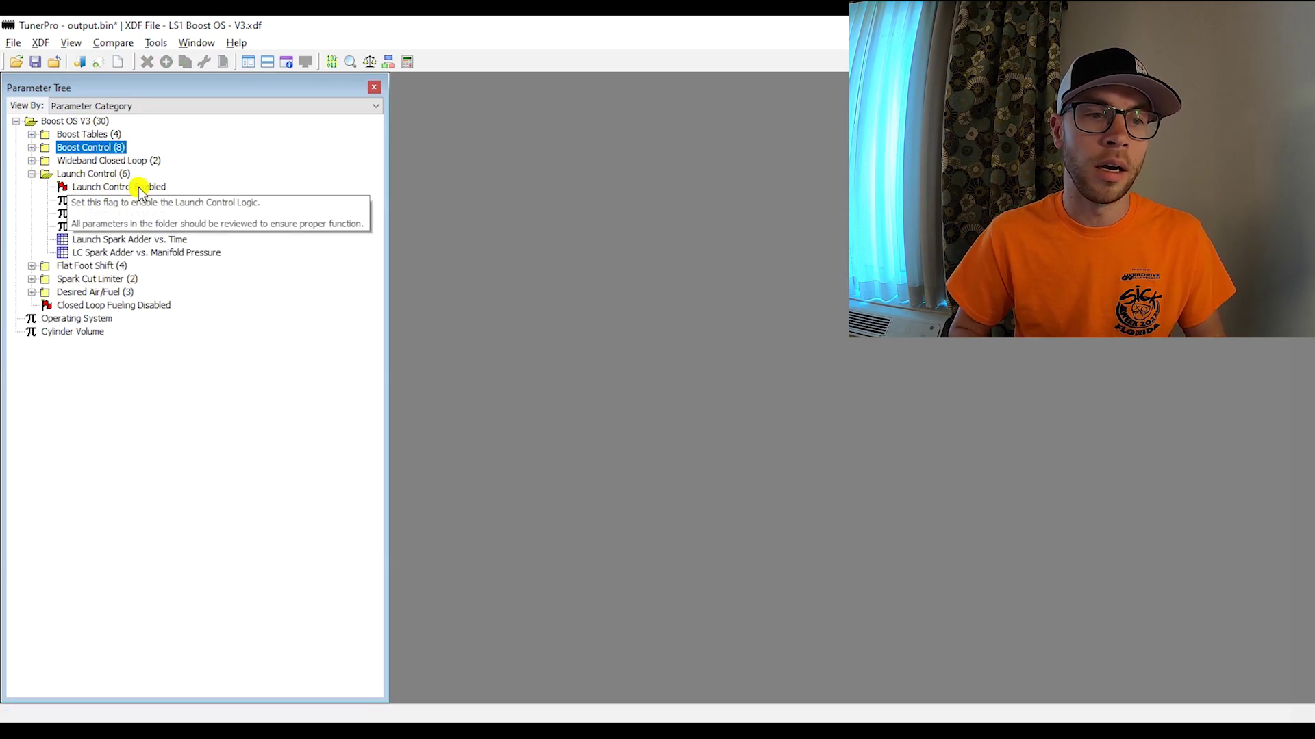
pyautogui.moveTo(123, 223)
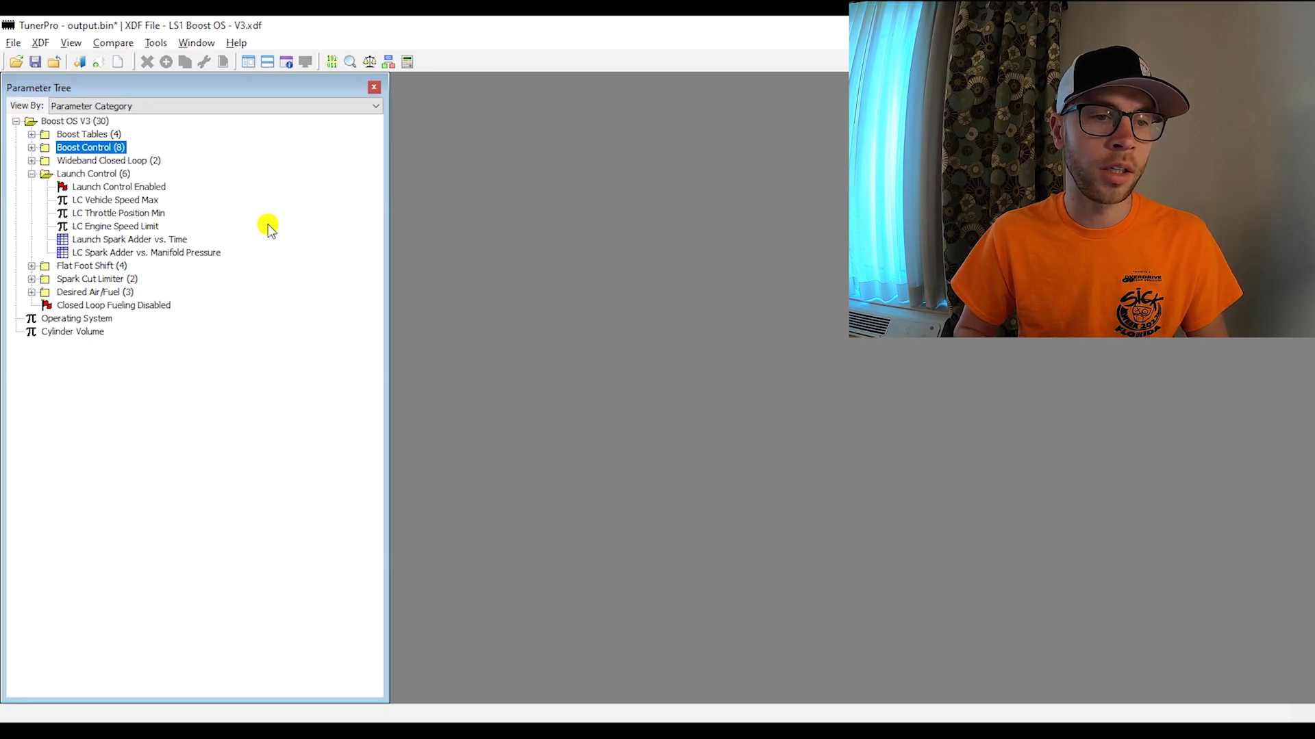
pyautogui.click(32, 174)
# Step: Review the Flat Foot Shift and Spark Cut Limiter parameters, collapsing each category when done
pyautogui.click(32, 187)
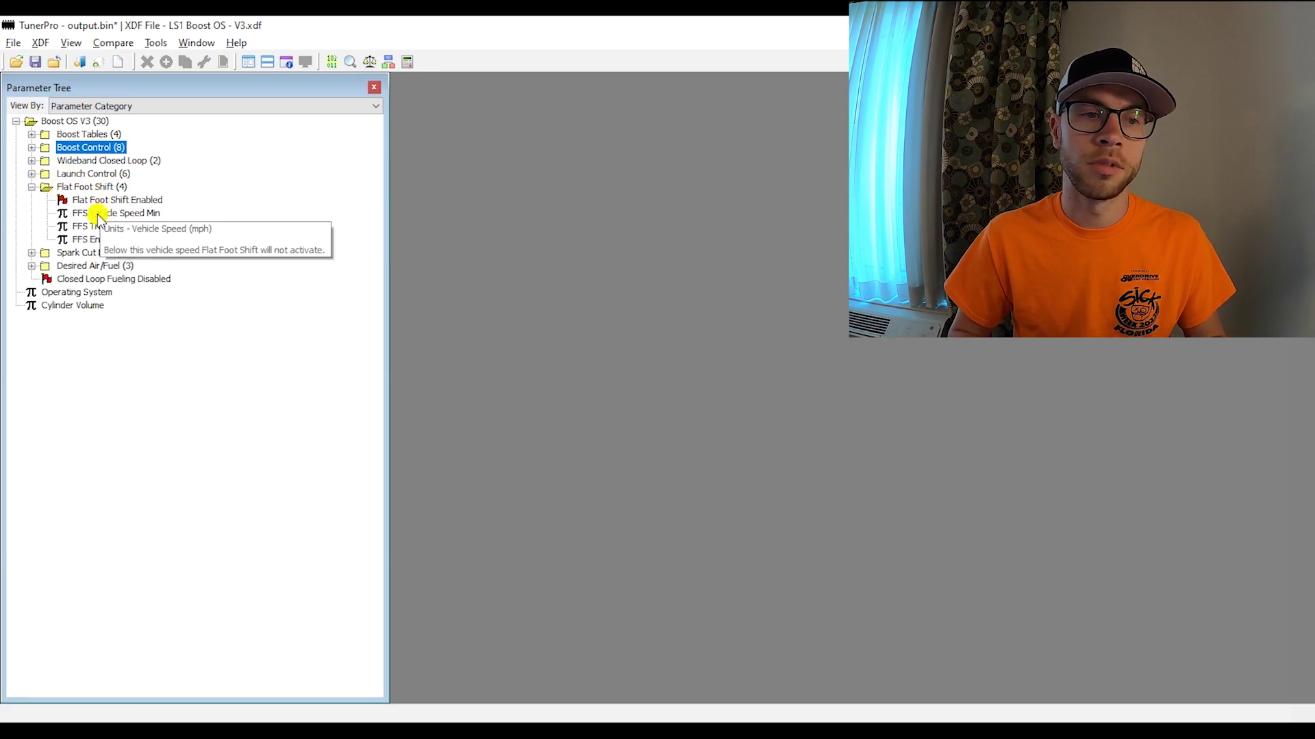
pyautogui.click(31, 186)
pyautogui.click(32, 200)
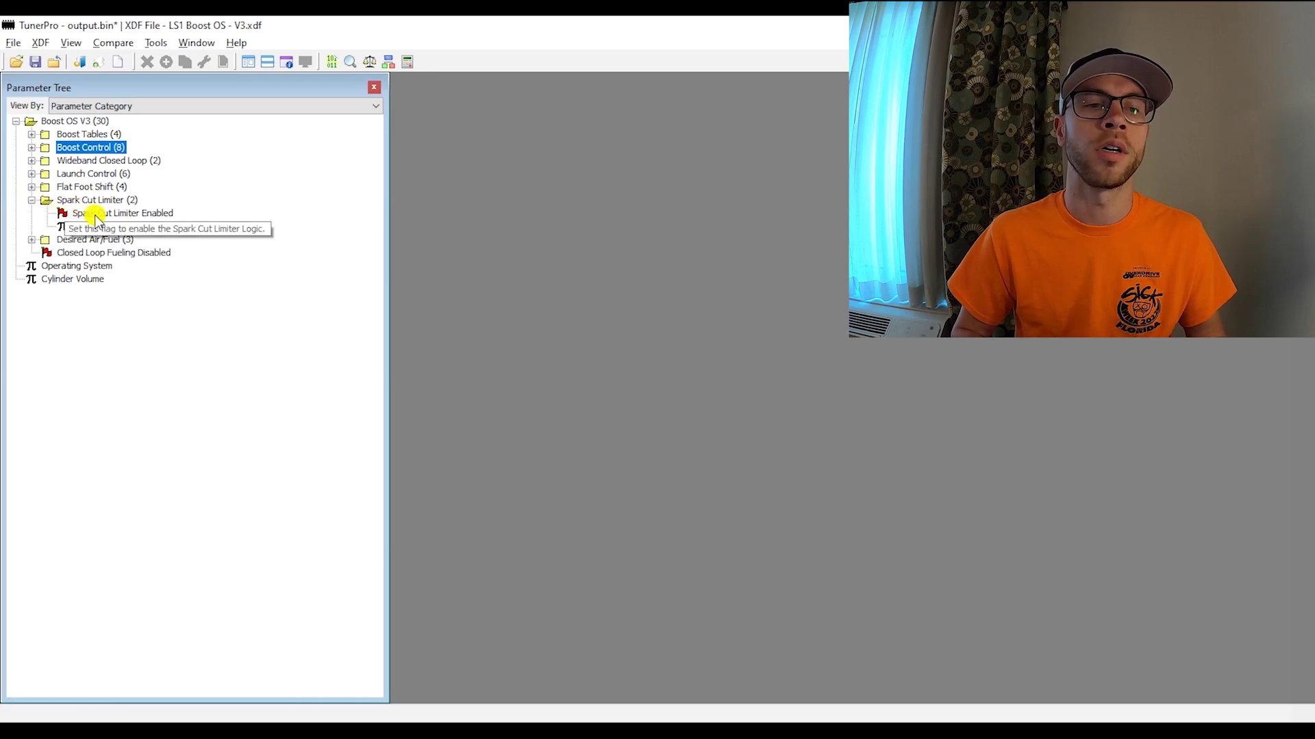
pyautogui.moveTo(101, 230)
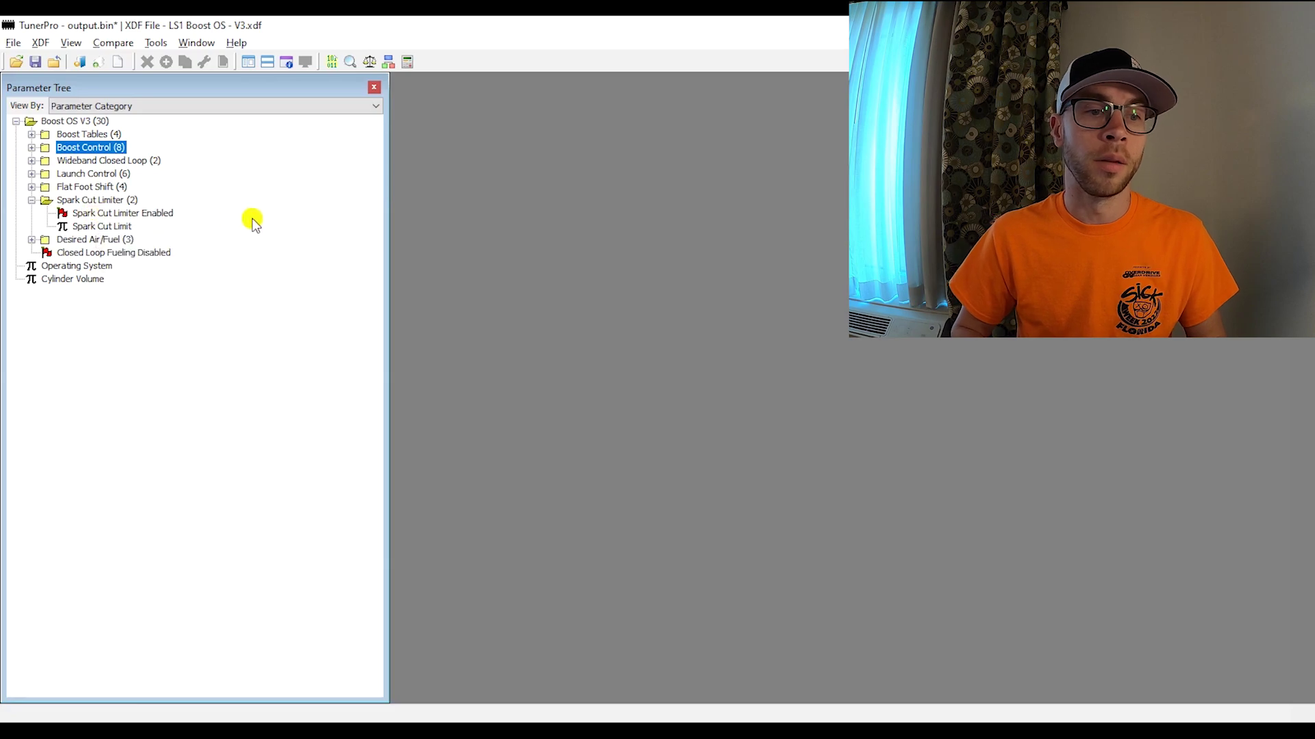
pyautogui.click(33, 200)
# Step: Review the Desired Air/Fuel category's descriptions and open the Desired Air/Fuel Ratio - E0 table
pyautogui.click(32, 213)
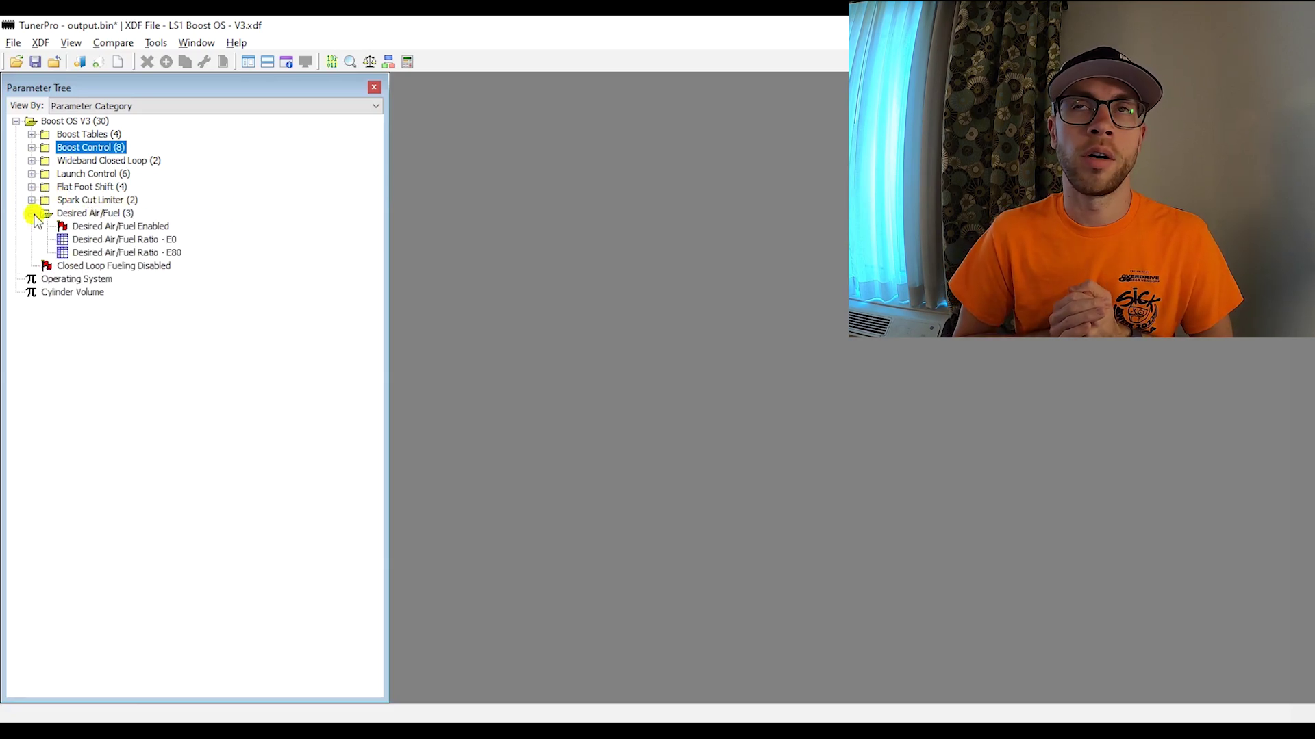
pyautogui.moveTo(106, 226)
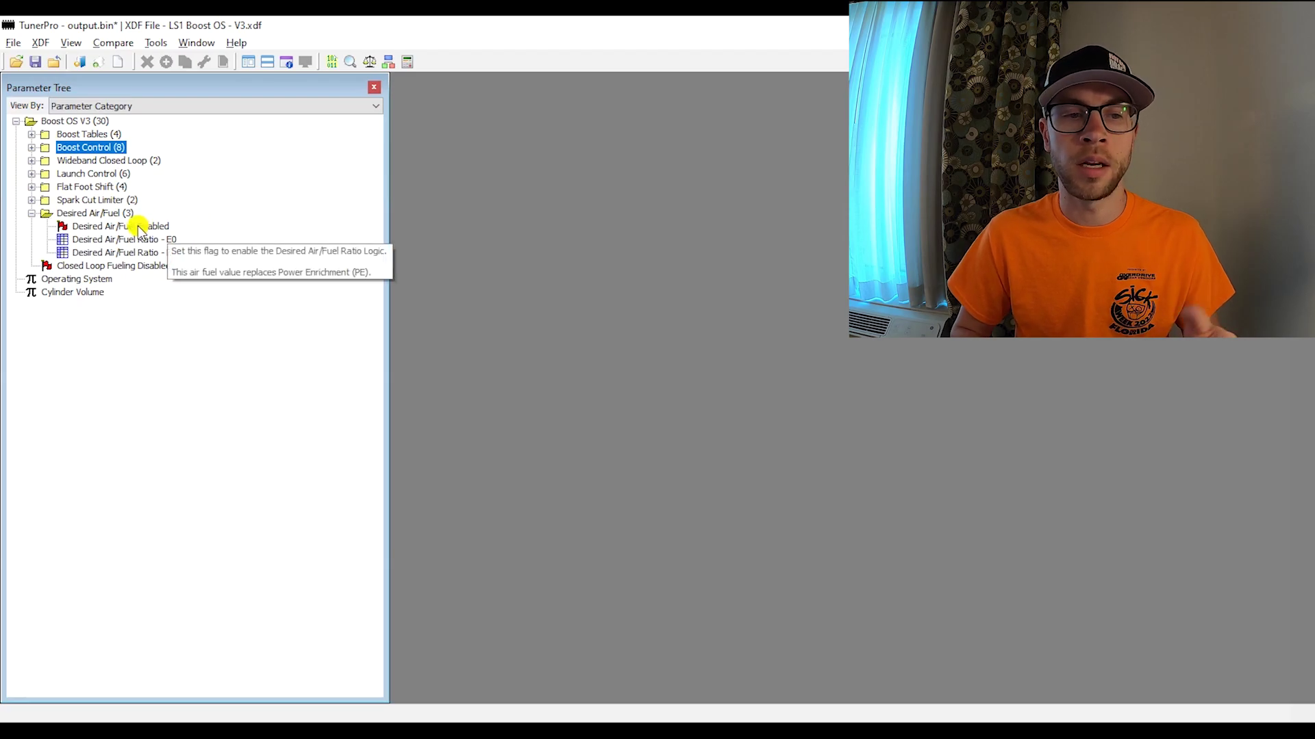
pyautogui.moveTo(137, 241)
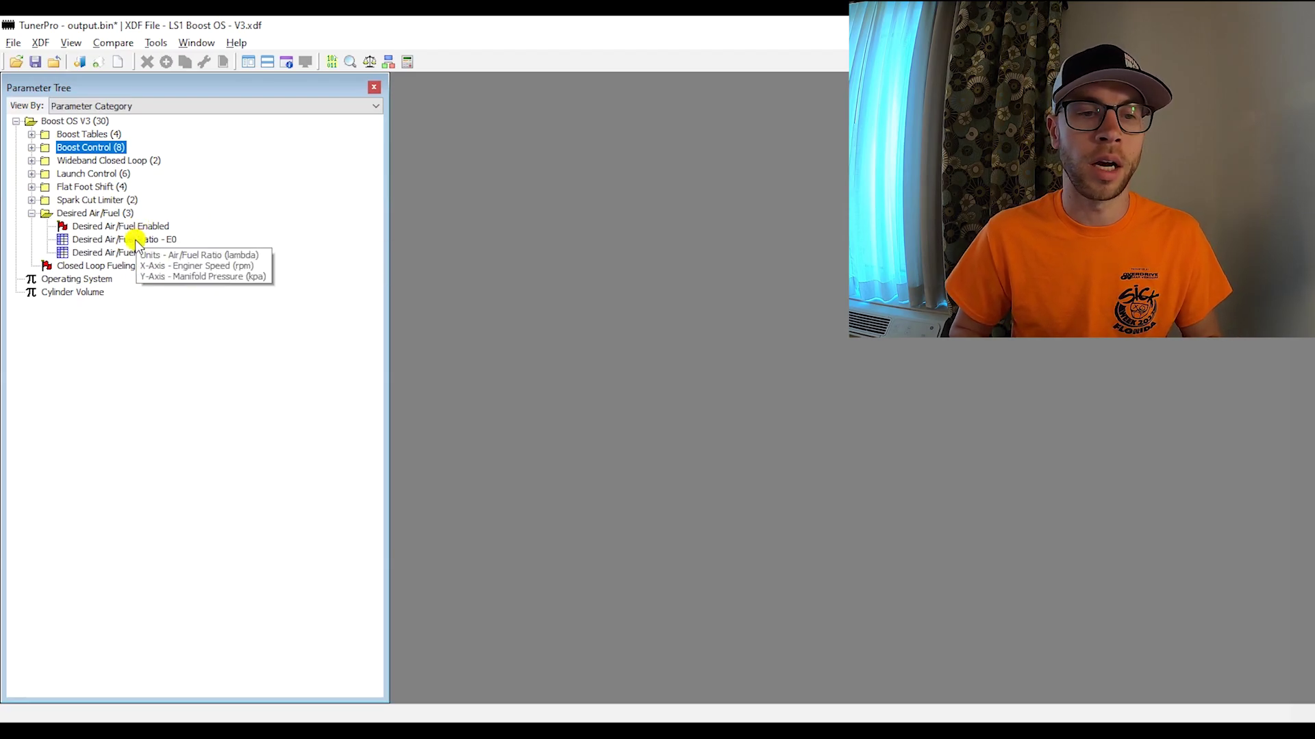
pyautogui.doubleClick(137, 239)
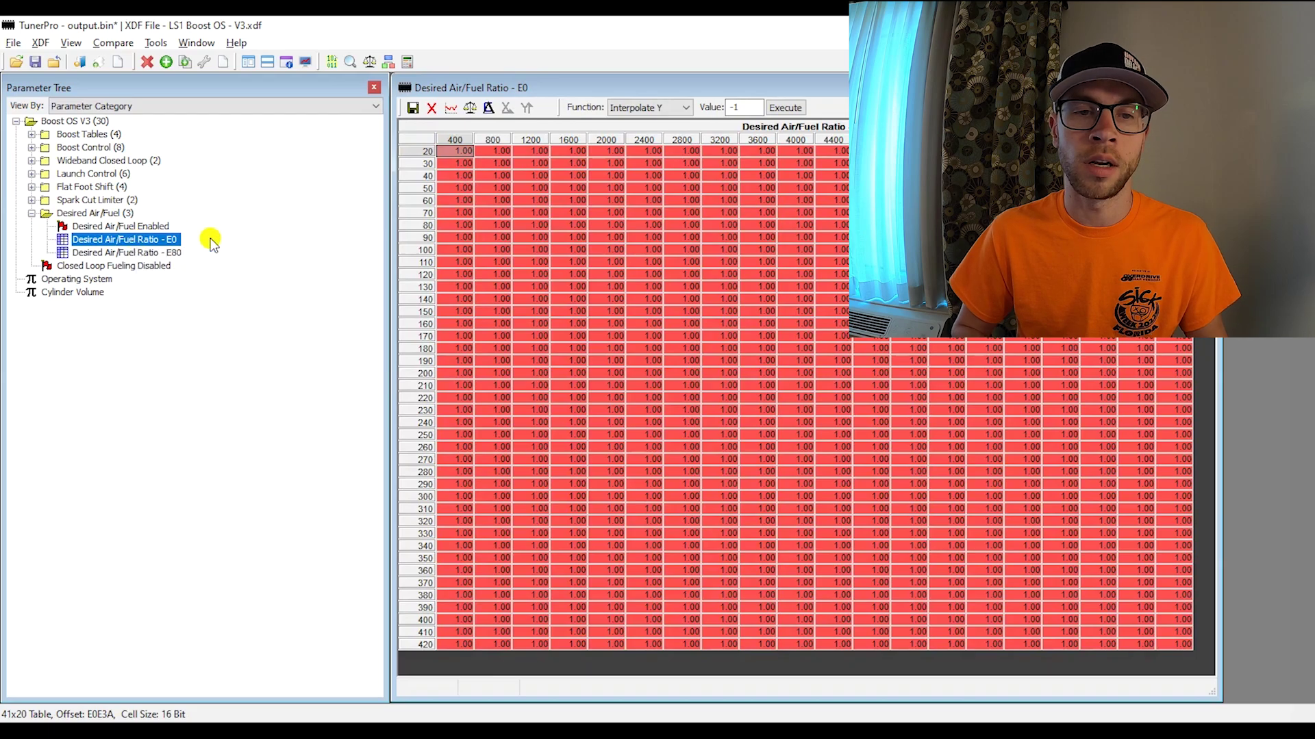
pyautogui.moveTo(167, 247)
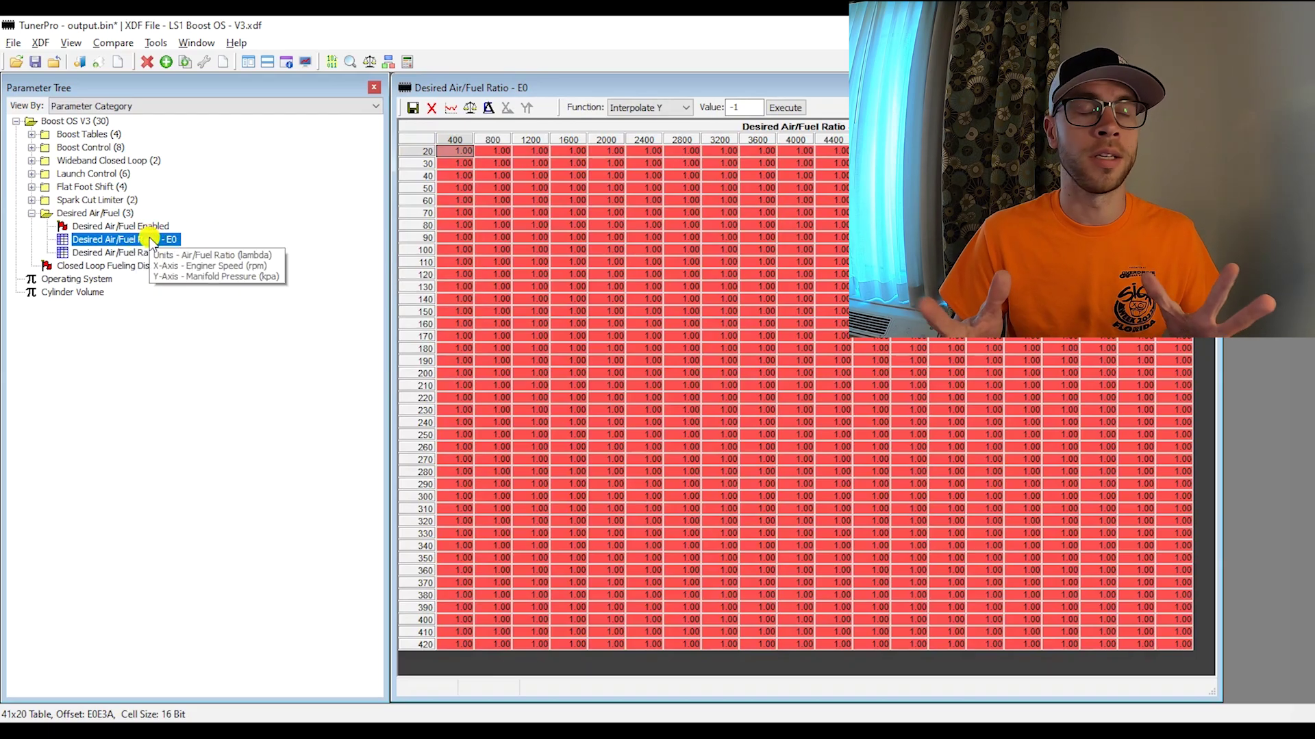
# Step: Fill the E0 air/fuel table with .8 for 130–170 kPa, .78 for 180–230 kPa and .7 for 240–420 kPa, and save it
pyautogui.click(552, 227)
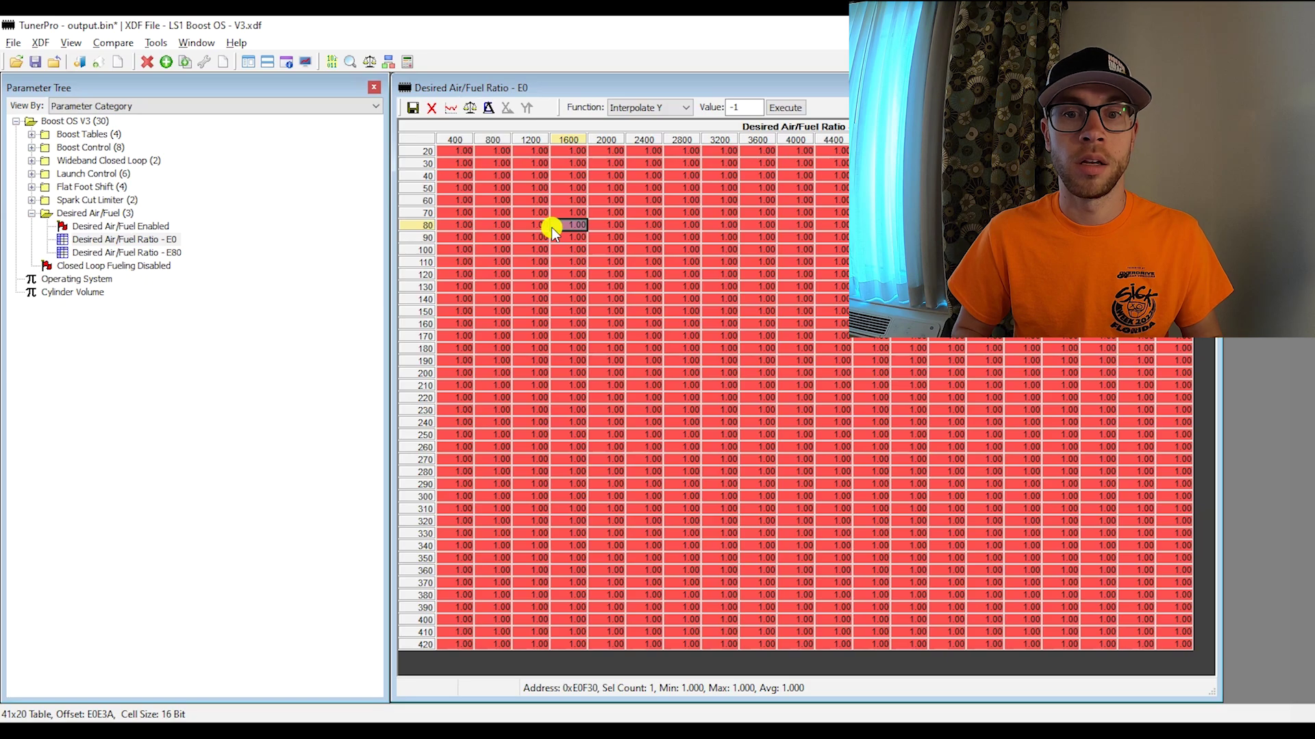
pyautogui.click(487, 236)
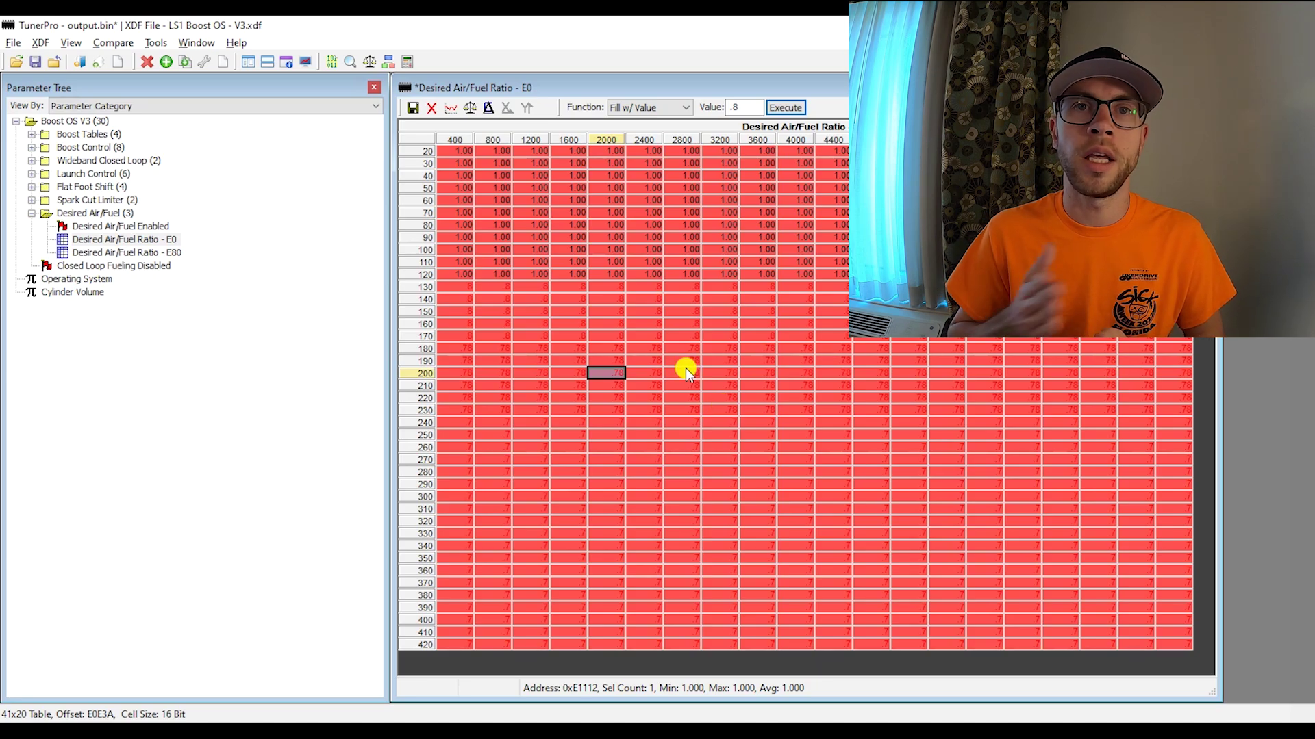
pyautogui.click(618, 337)
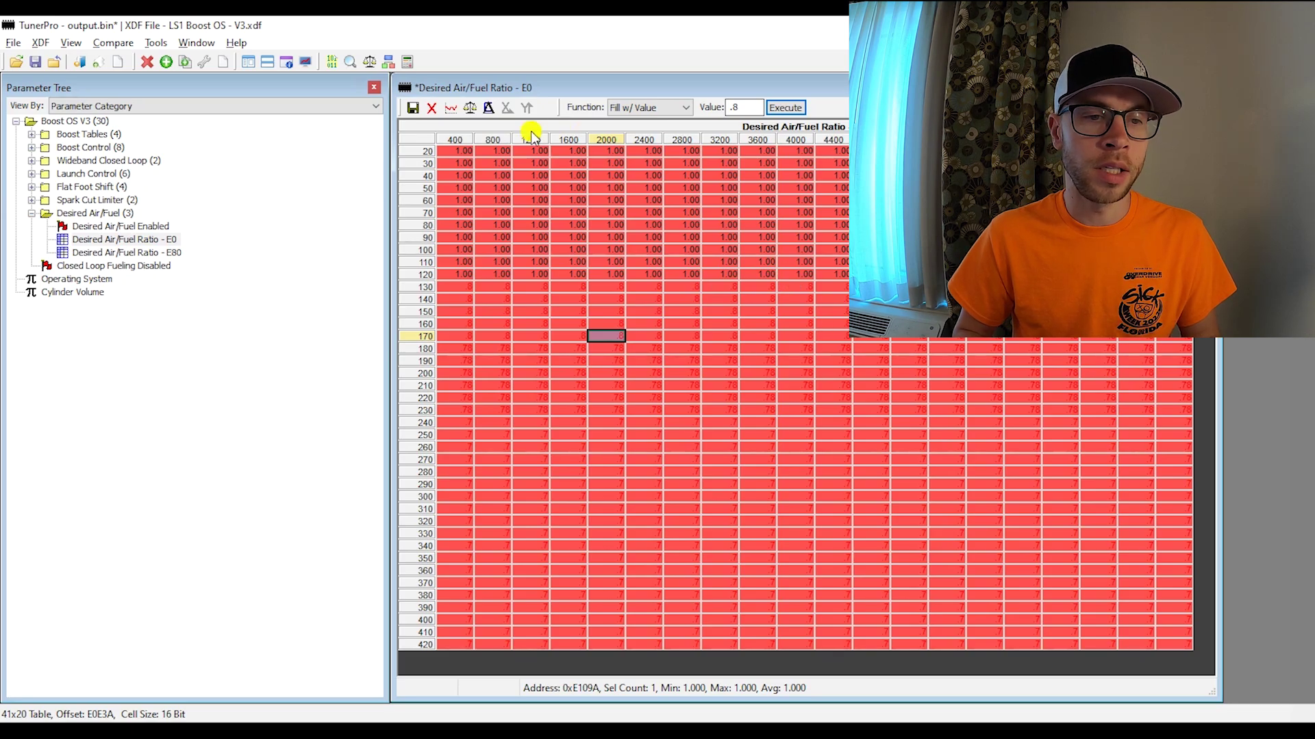
pyautogui.click(411, 110)
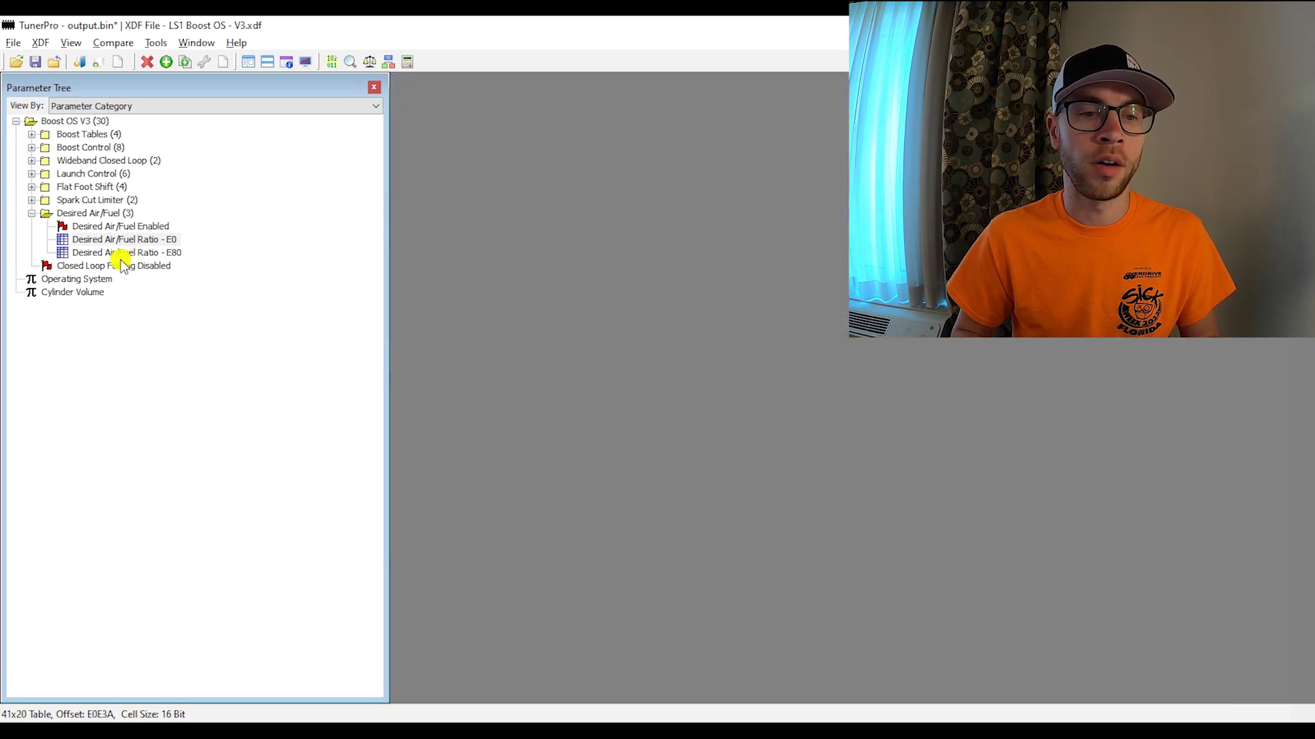
# Step: Inspect the Desired Air/Fuel Ratio - E80 table without editing it and collapse the Desired Air/Fuel category
pyautogui.moveTo(122, 256)
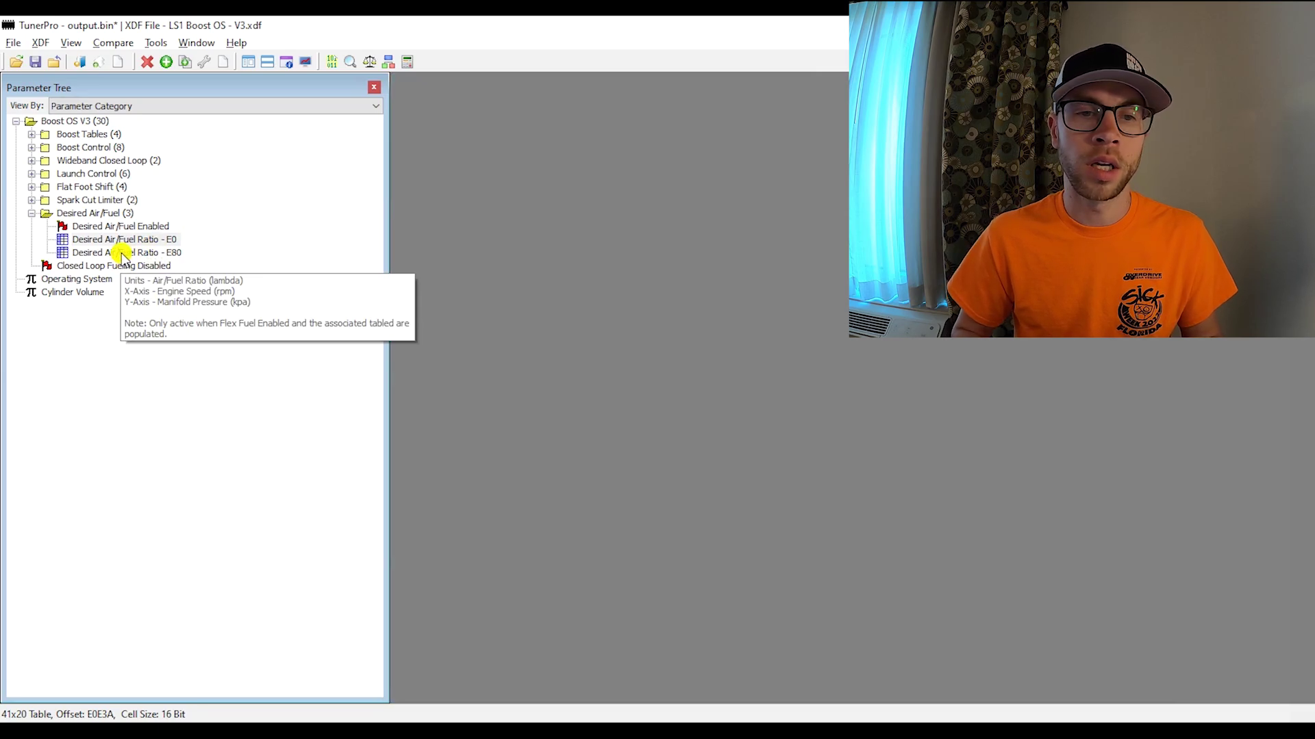
pyautogui.doubleClick(122, 253)
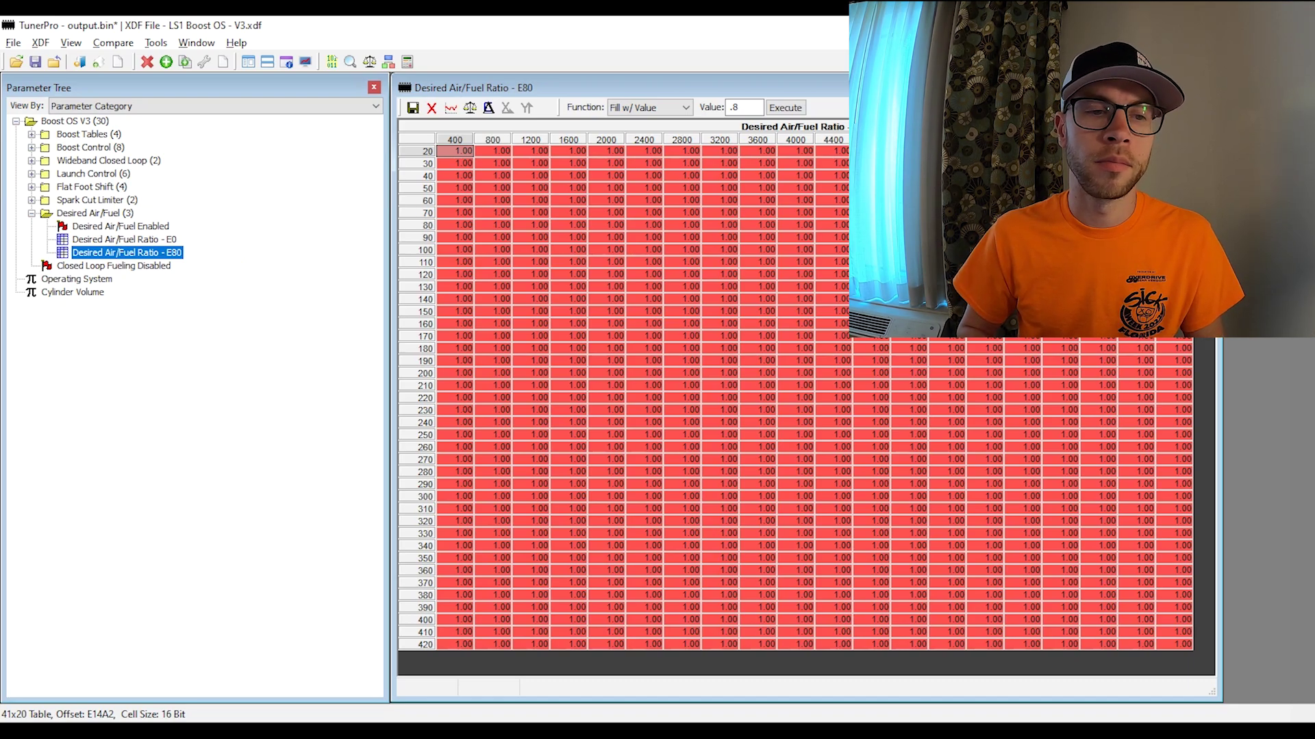
pyautogui.press('Escape')
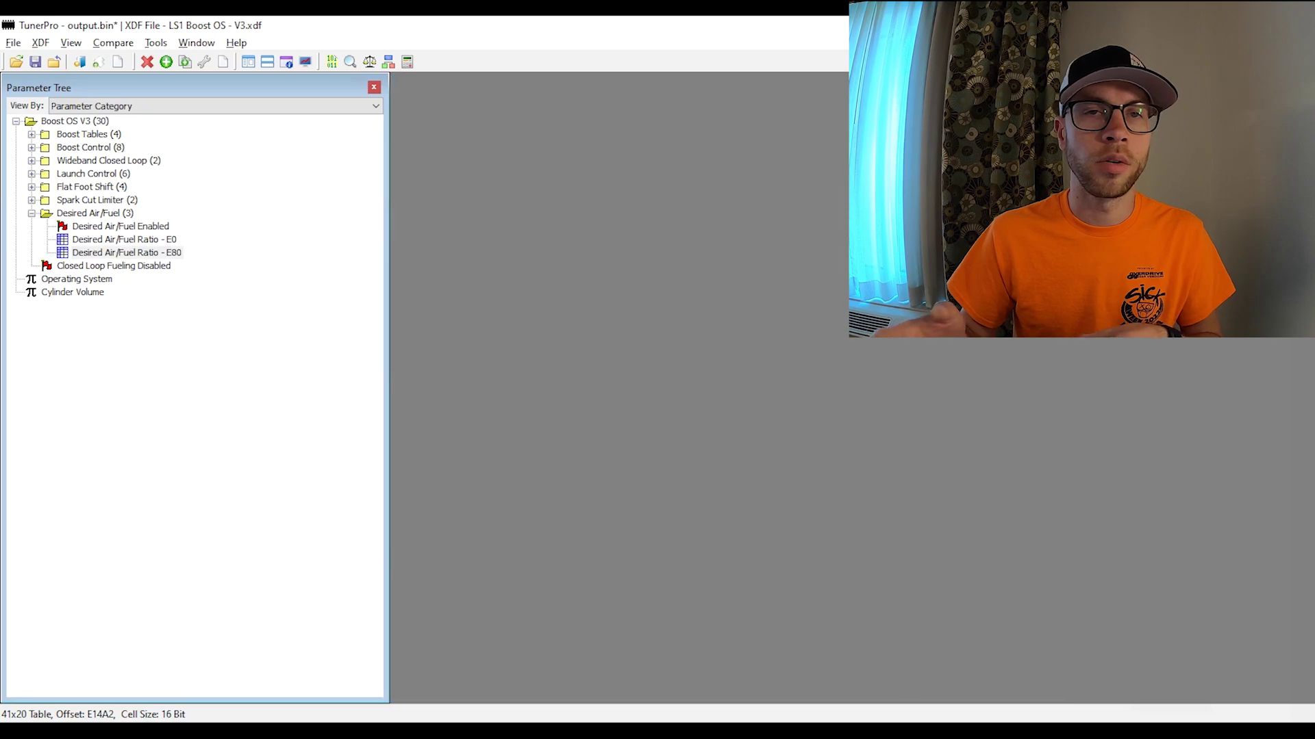
pyautogui.click(137, 239)
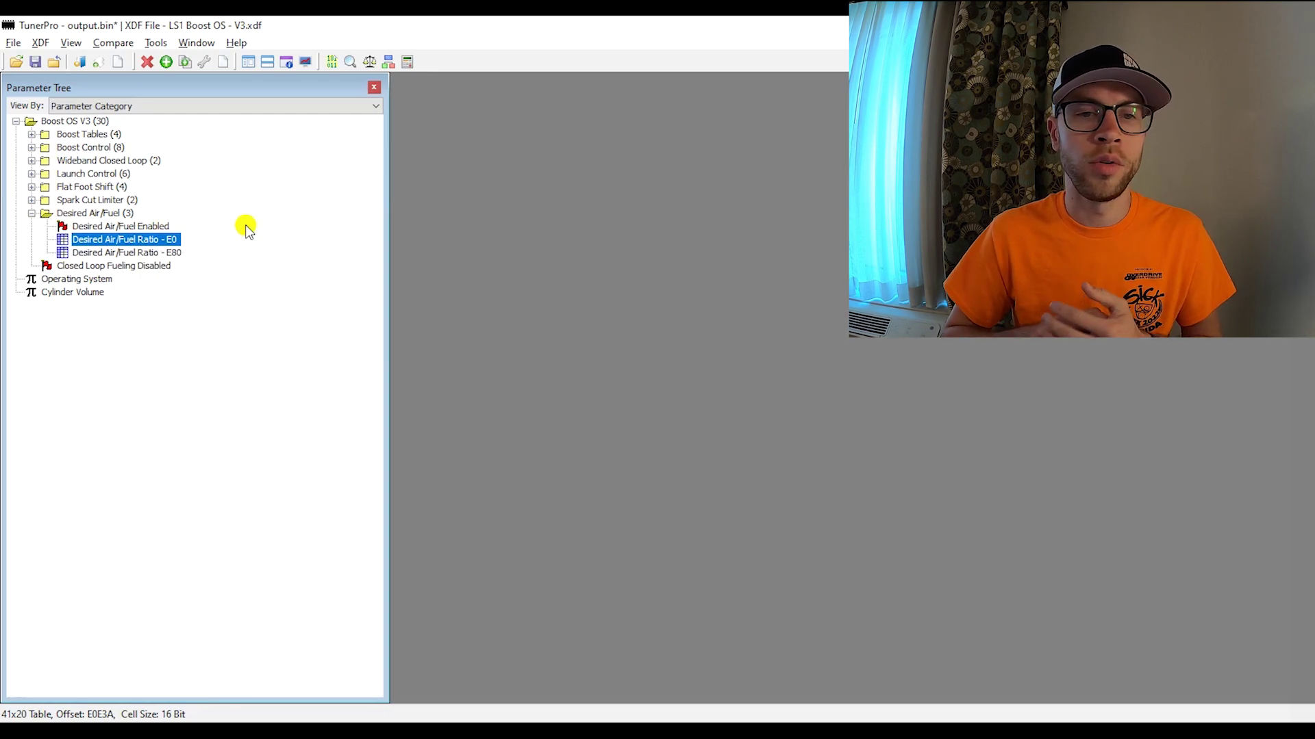
pyautogui.click(31, 213)
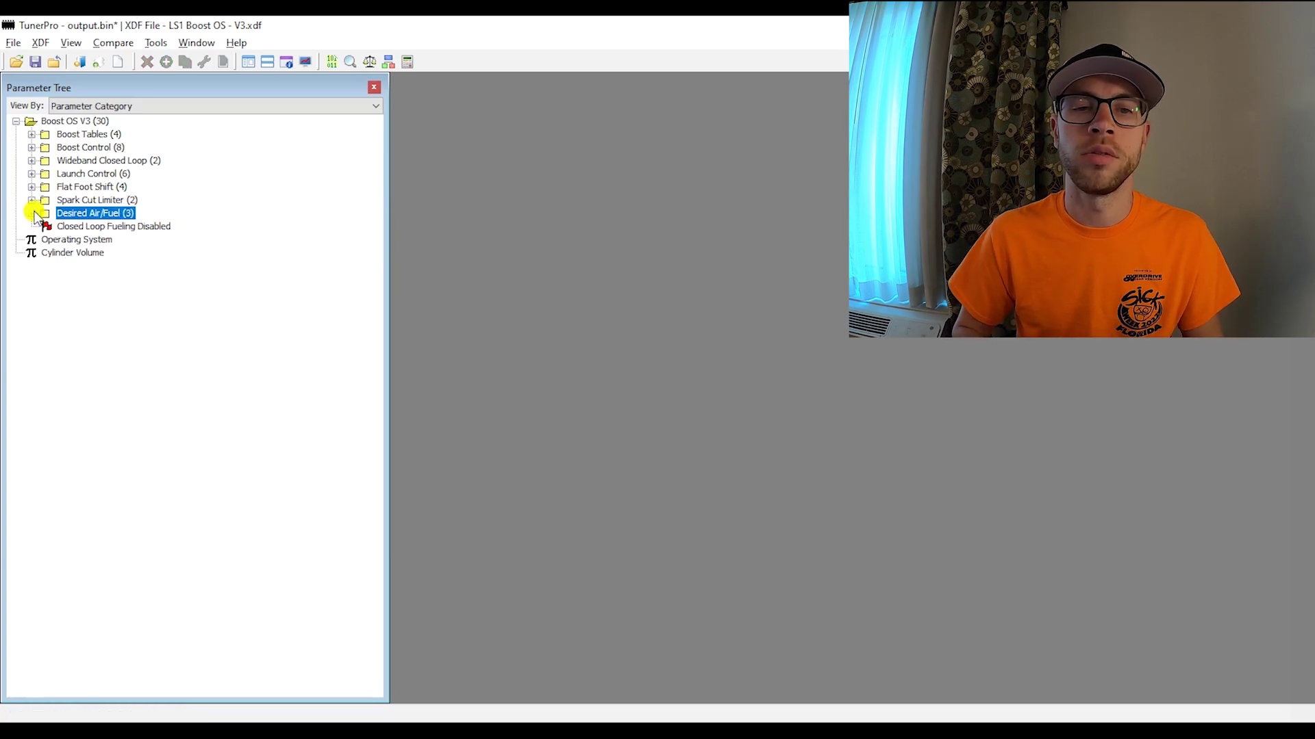
# Step: Check the Closed Loop Fueling Disabled flag without changing it and review the Wideband Closed Loop parameters
pyautogui.doubleClick(75, 227)
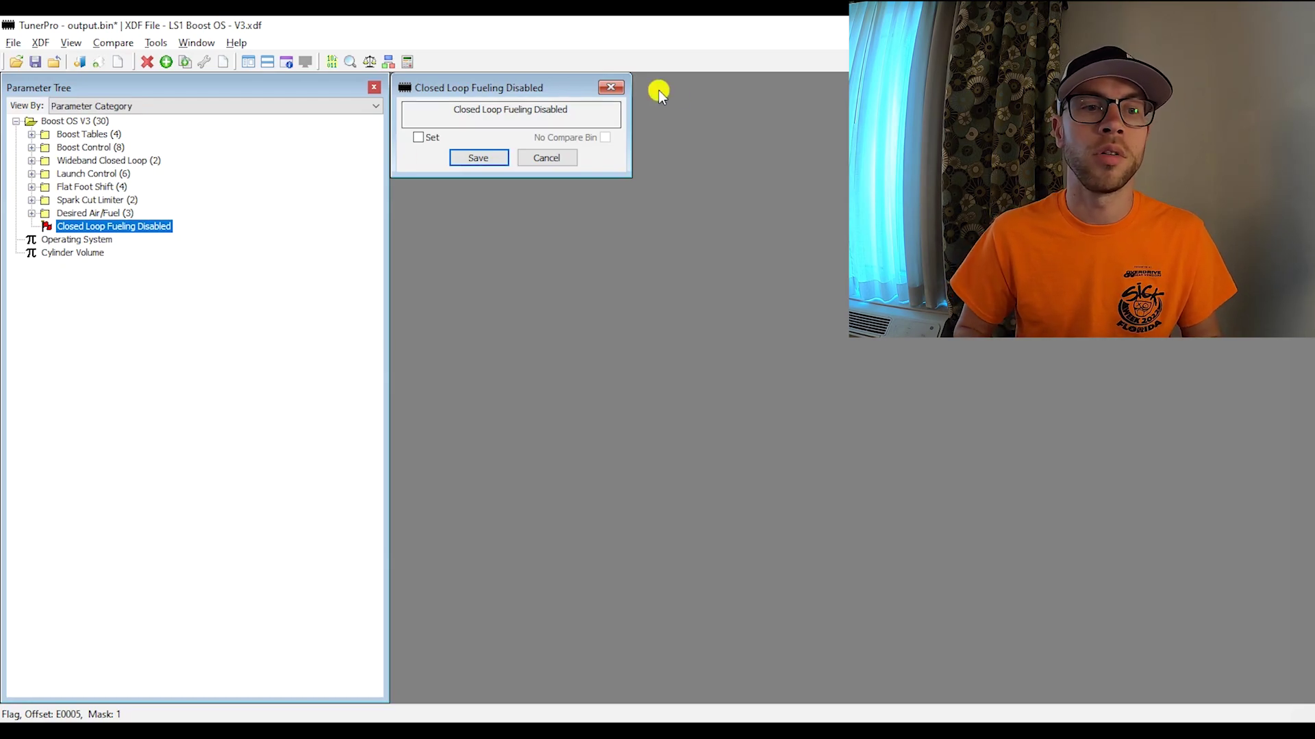
pyautogui.click(546, 159)
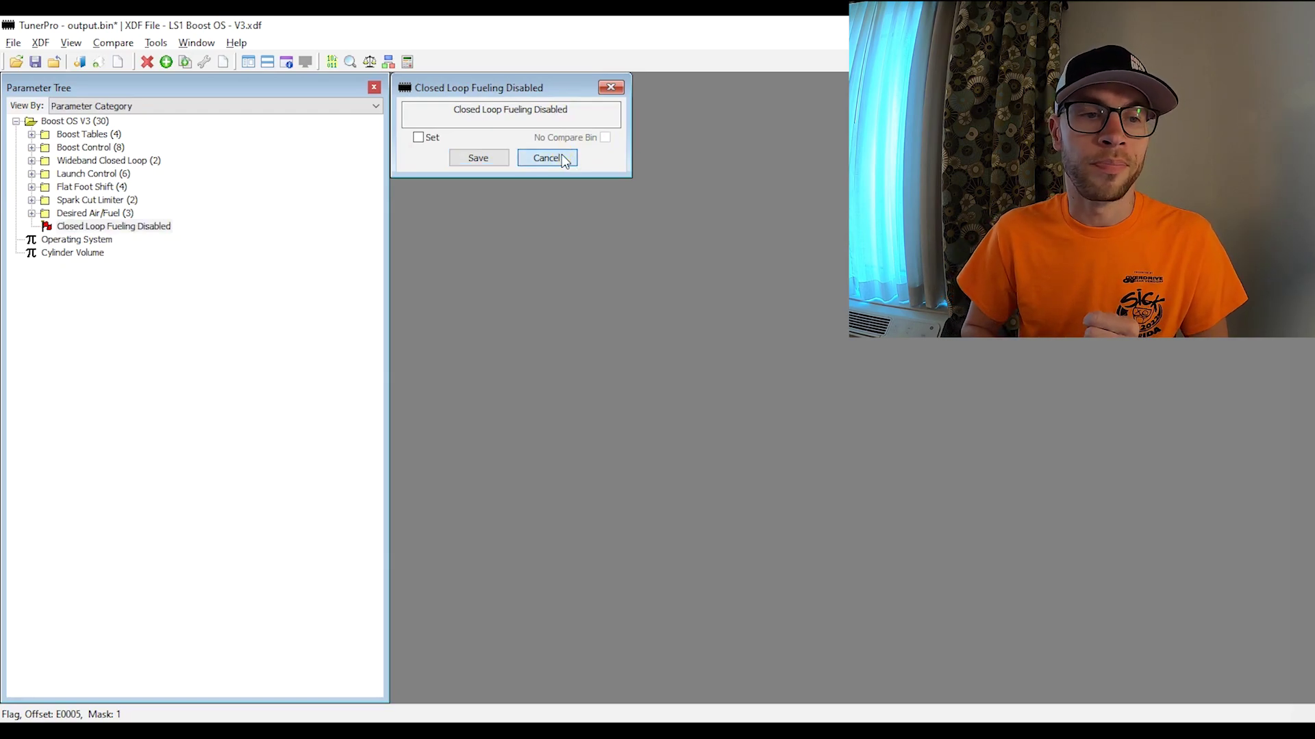
pyautogui.click(31, 161)
pyautogui.moveTo(106, 171)
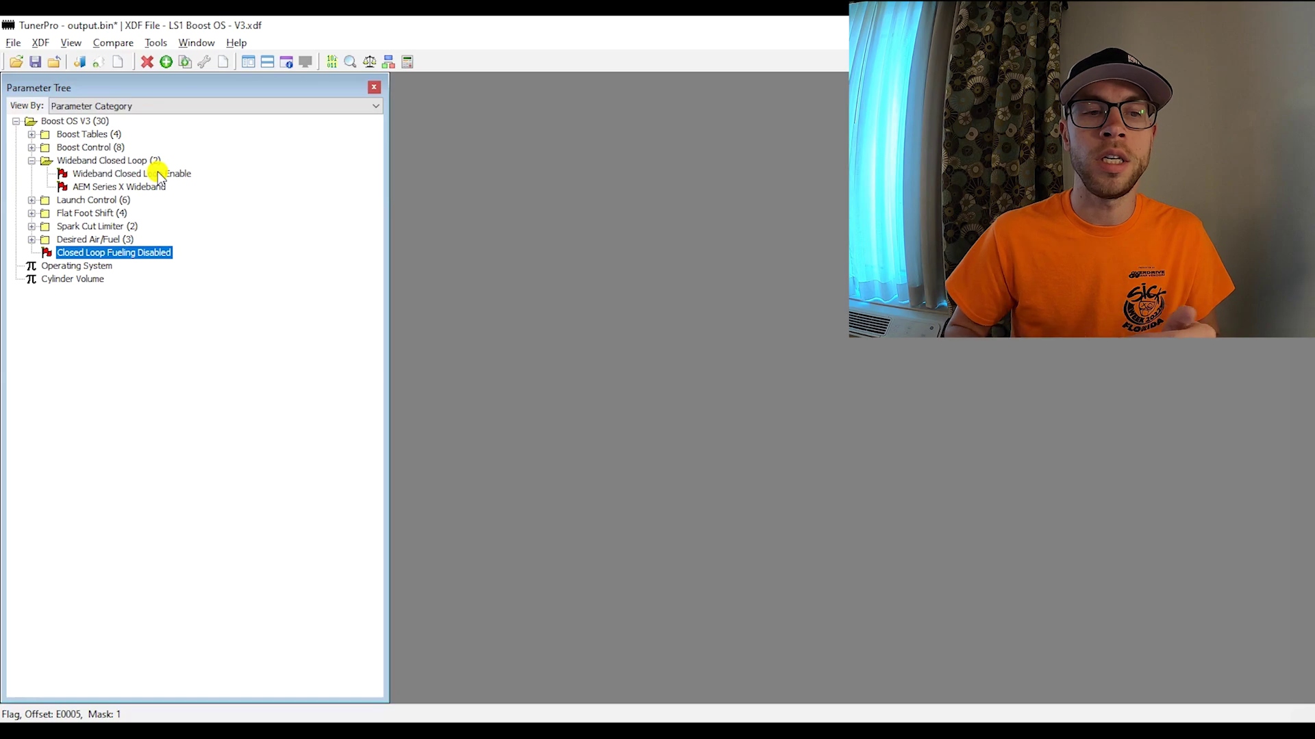
pyautogui.moveTo(178, 177)
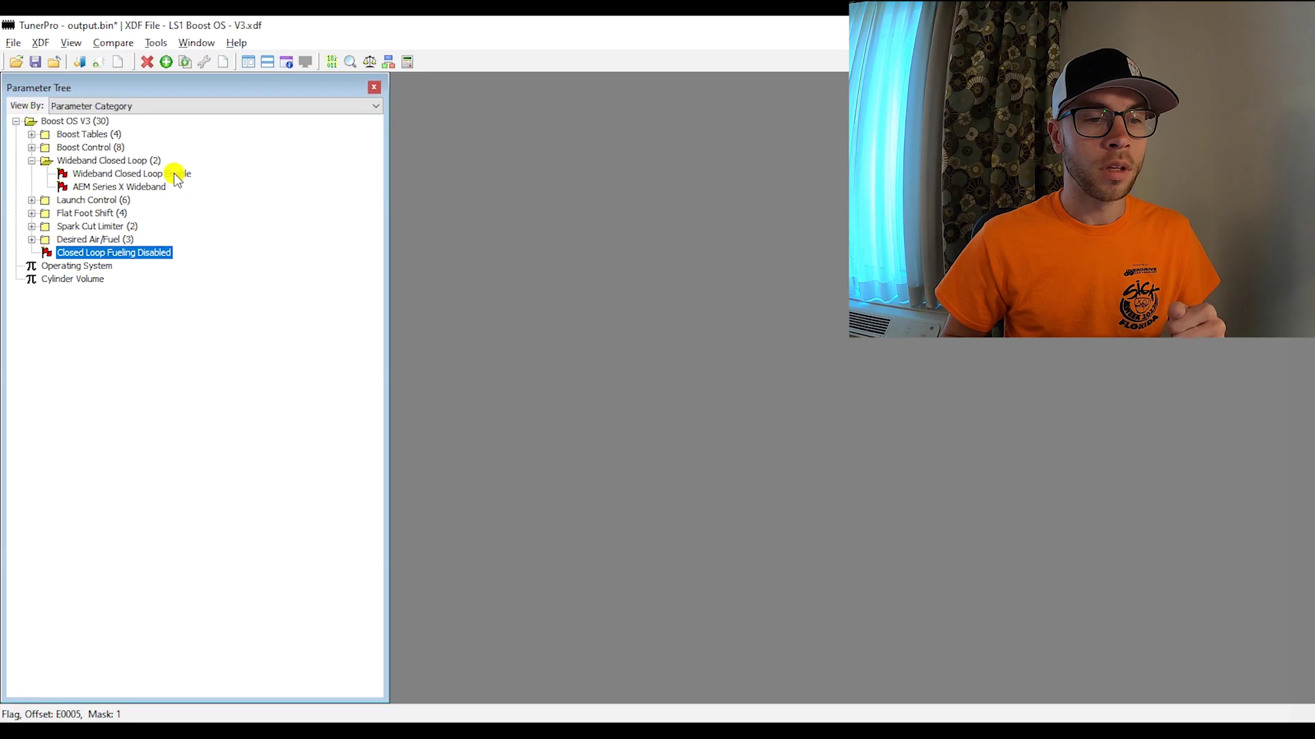
# Step: Expand the Desired Air/Fuel category again and select the Desired Air/Fuel Ratio - E0 table in the tree
pyautogui.click(32, 239)
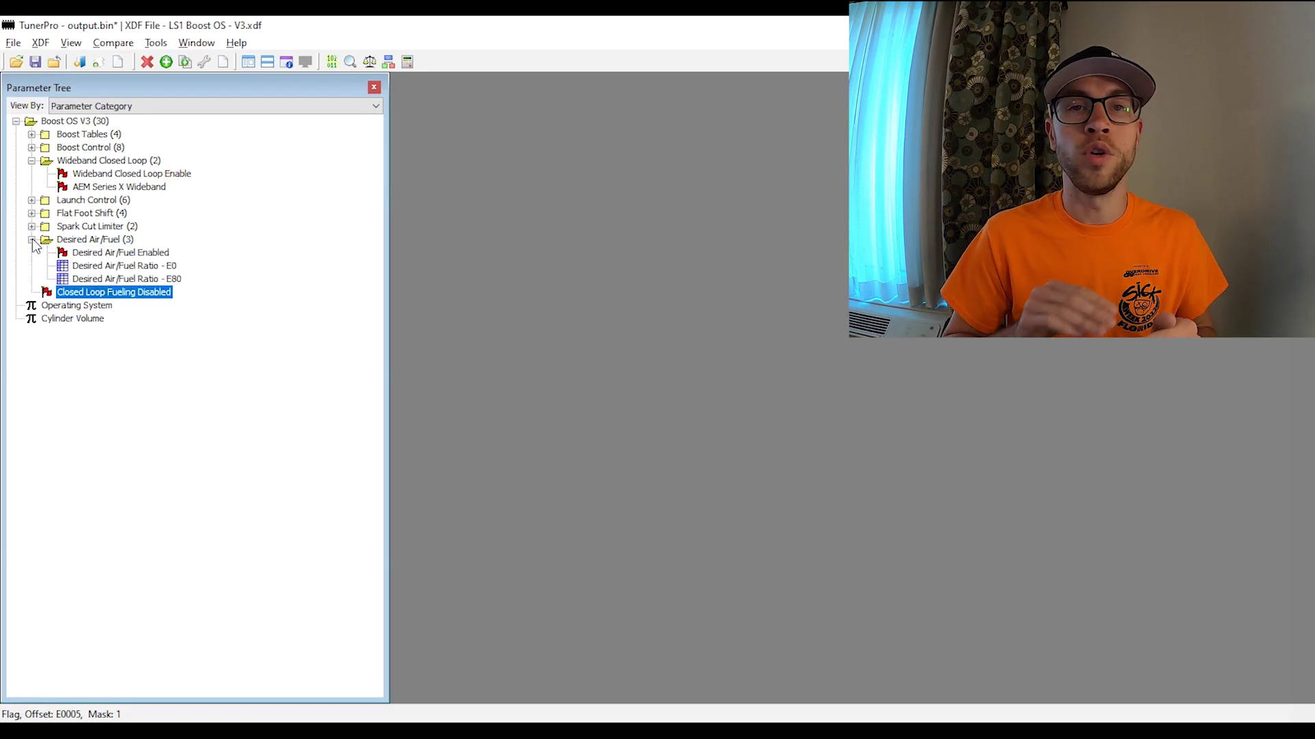
pyautogui.click(96, 255)
pyautogui.press('Down')
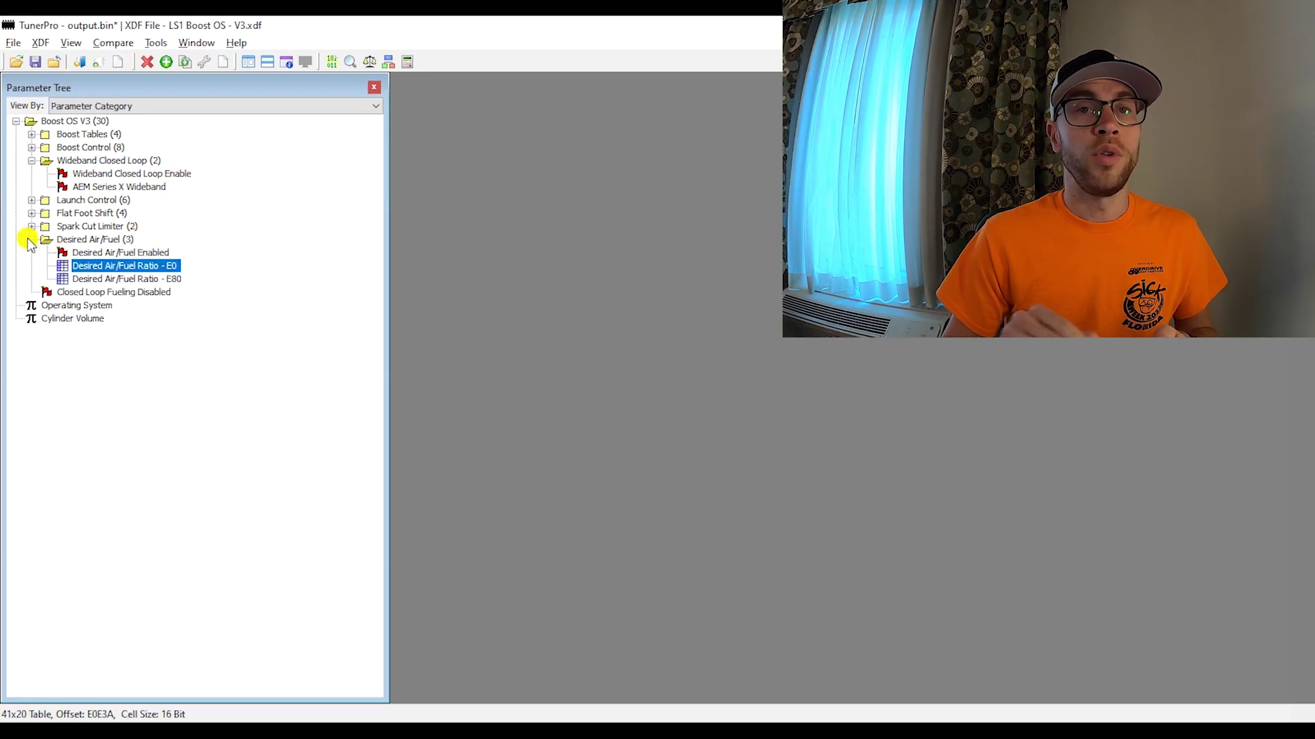